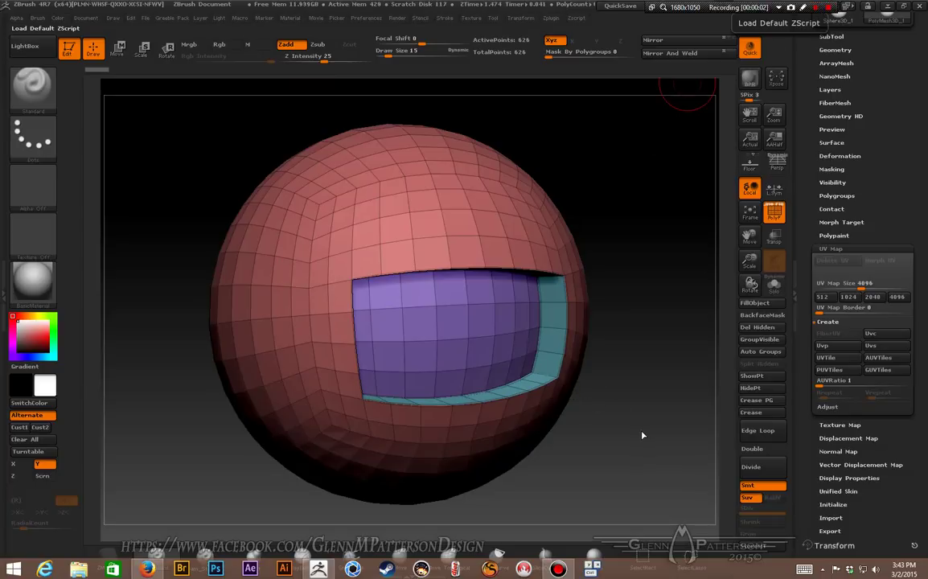
mouse_move(641, 428)
mouse_down()
mouse_move(632, 403)
mouse_move(618, 440)
mouse_move(667, 440)
mouse_move(654, 442)
mouse_move(642, 428)
mouse_up()
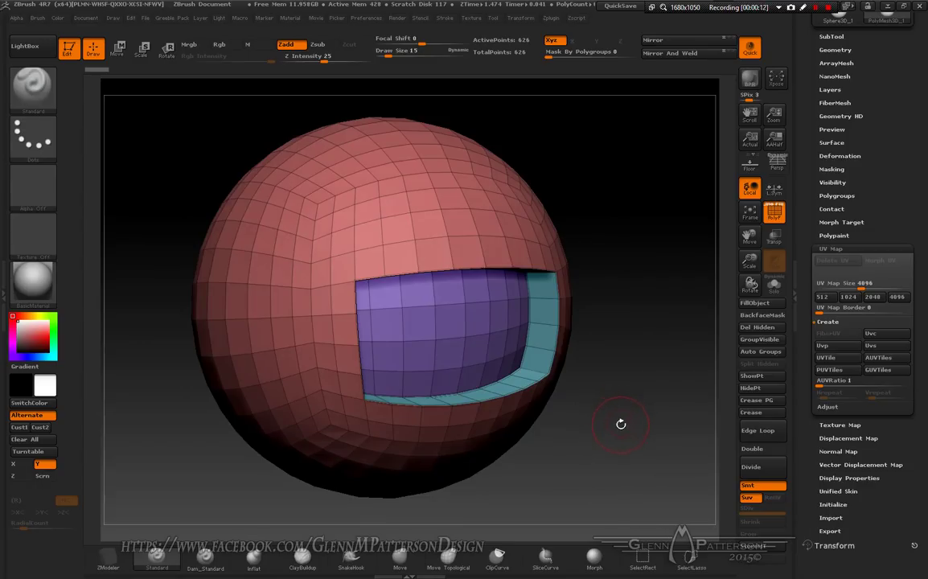
drag(619, 425, 617, 415)
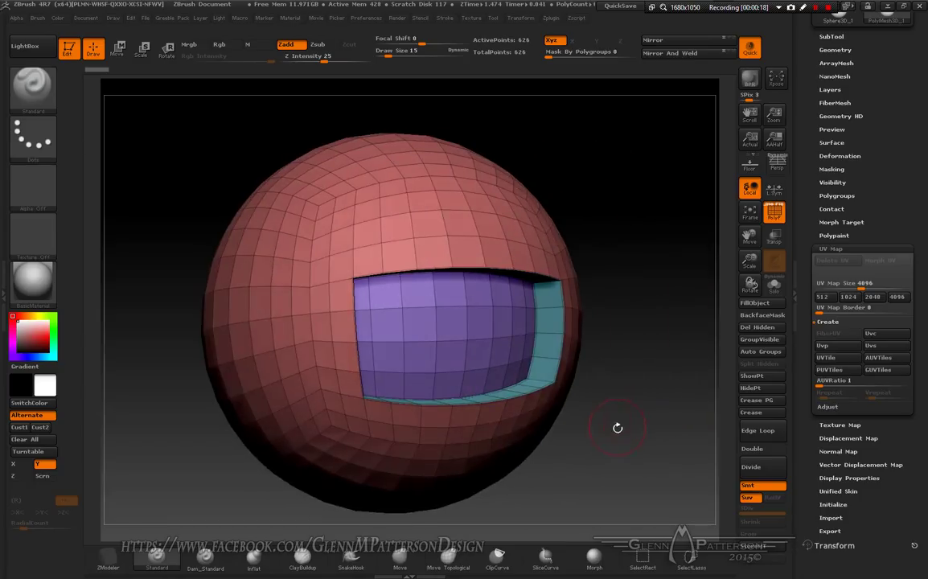
drag(627, 446, 612, 446)
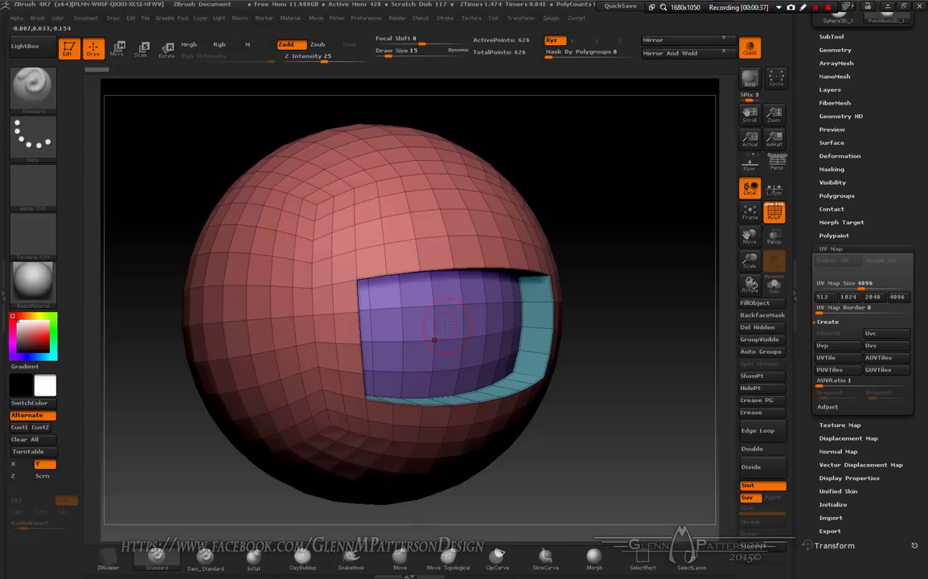
- Pull a detached copy of the purple recessed polygroup out of the sphere's opening with the ZModeler brush
click(107, 561)
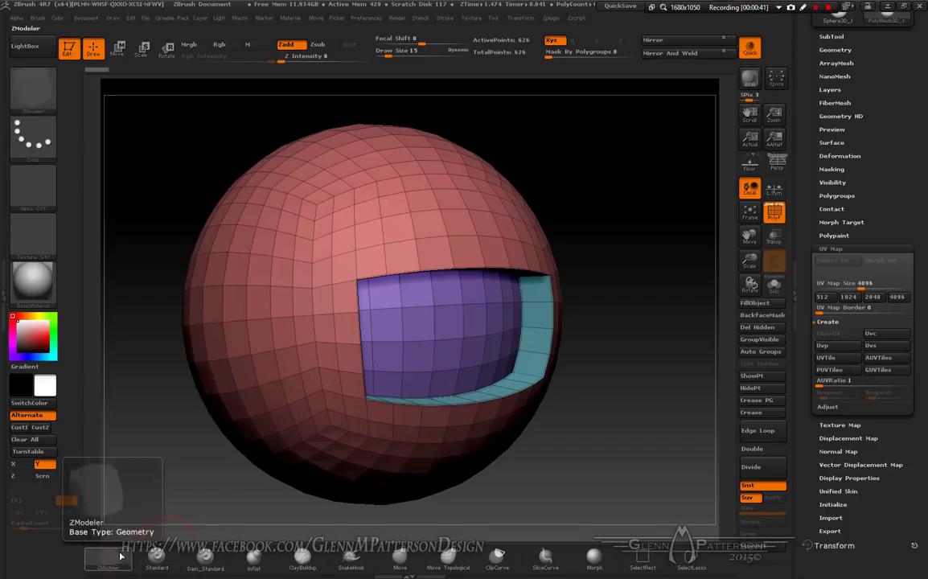
key(space)
click(501, 157)
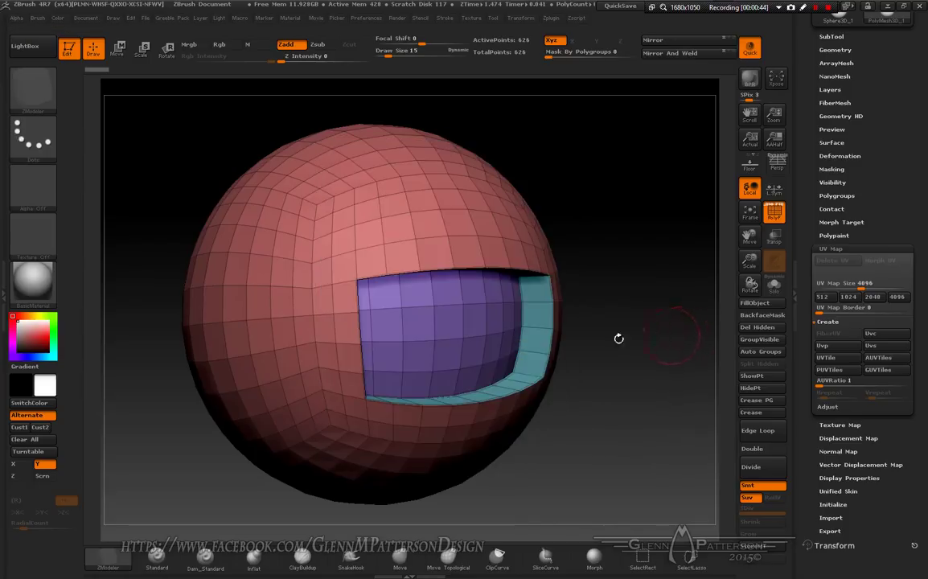
click(478, 319)
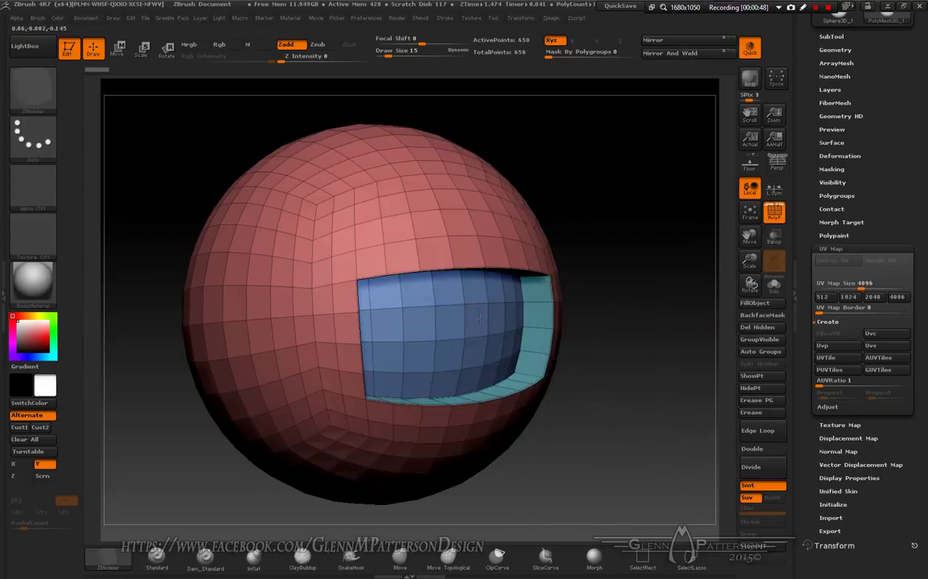
drag(479, 319, 617, 391)
mouse_move(673, 349)
mouse_down()
mouse_move(676, 422)
mouse_move(623, 321)
mouse_move(685, 348)
mouse_up()
- Isolate the pulled-out blue panel and invert the visibility so only the sphere with its recess shows
key(ctrl+shift)
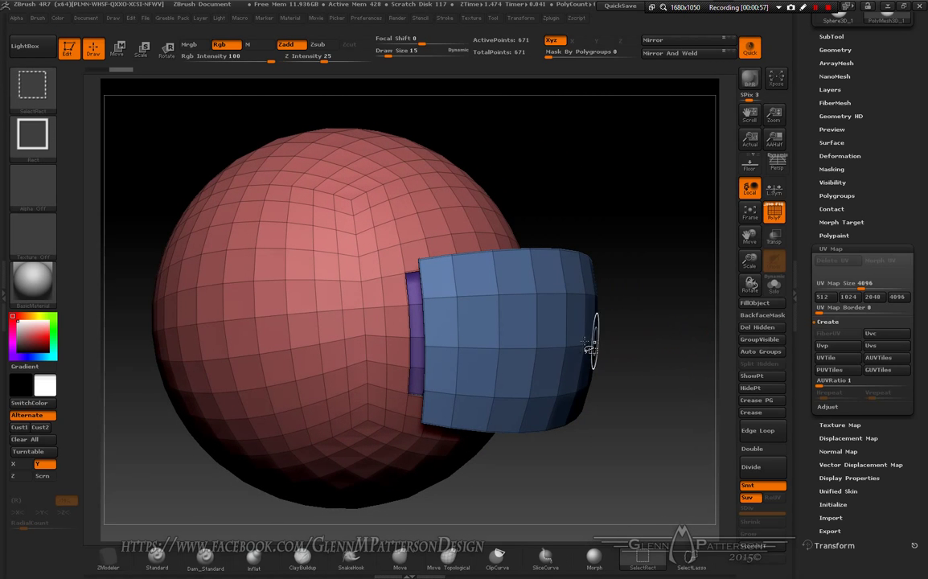
ctrl+shift+click(572, 344)
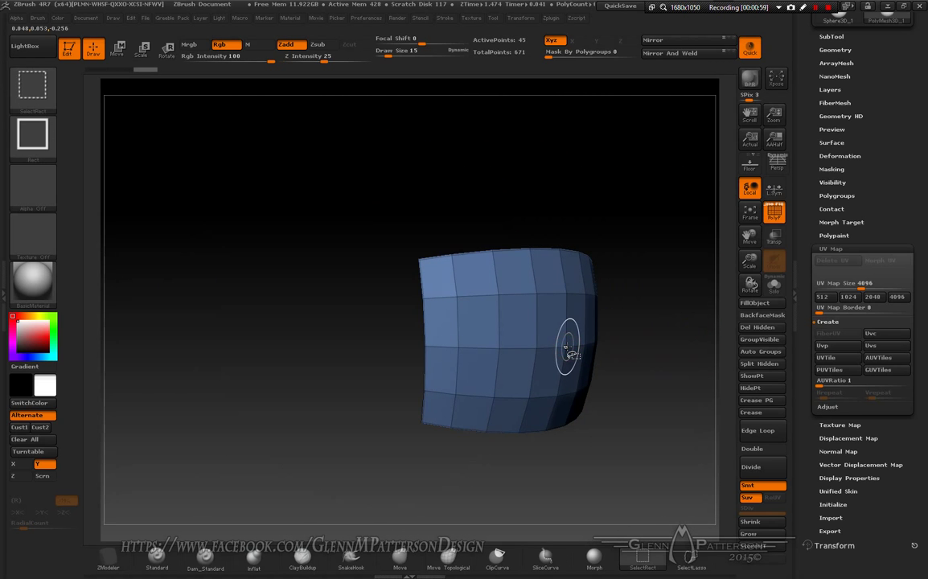
ctrl+shift+click(568, 347)
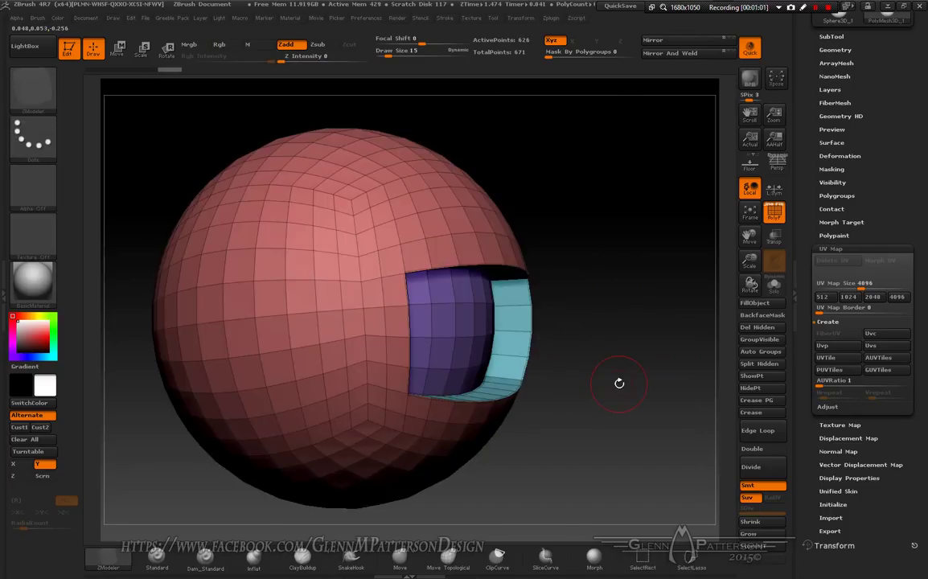
- Split the hidden panel off into its own subtool with Split Hidden
click(838, 195)
click(837, 195)
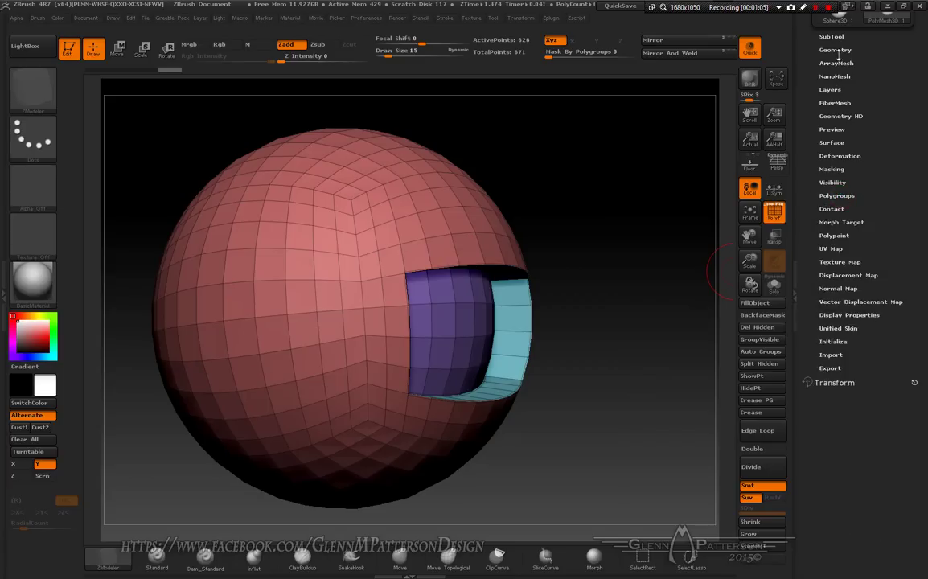
click(833, 37)
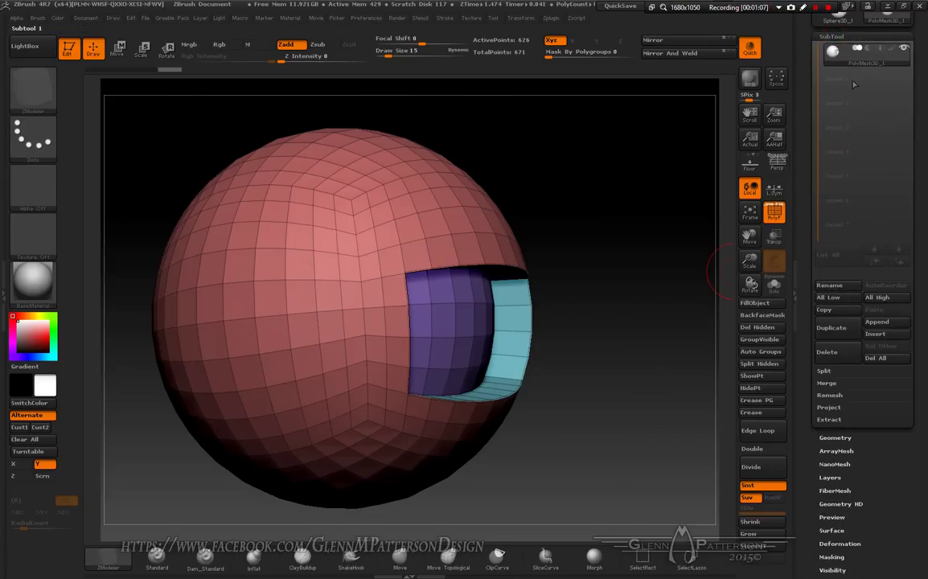
click(825, 372)
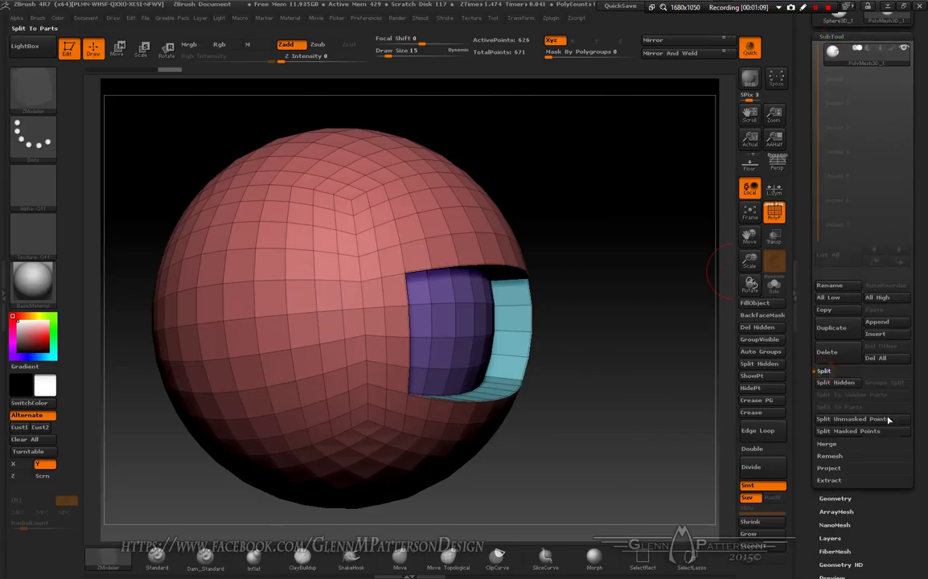
click(836, 383)
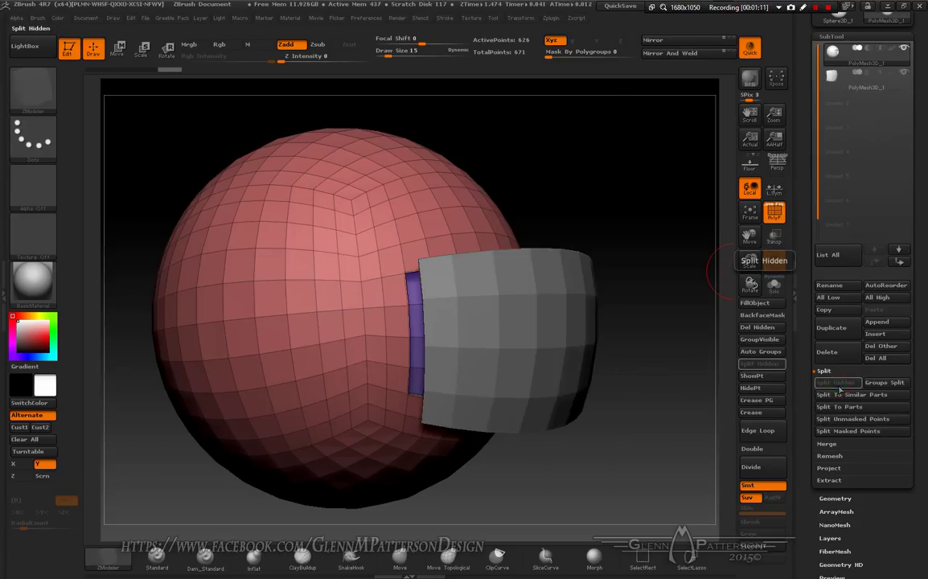
drag(612, 480, 620, 338)
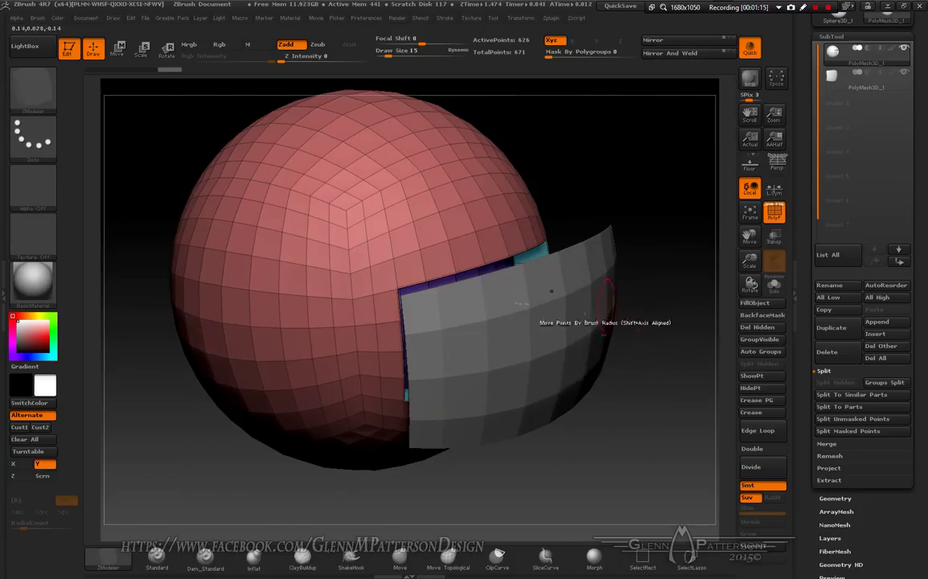
- Select the split-off panel subtool and delete it
click(867, 78)
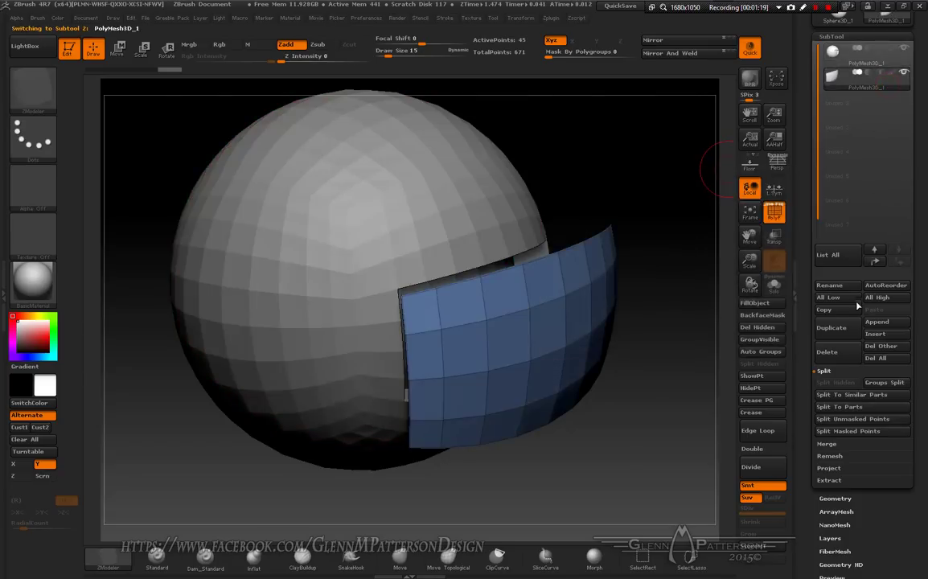
click(845, 360)
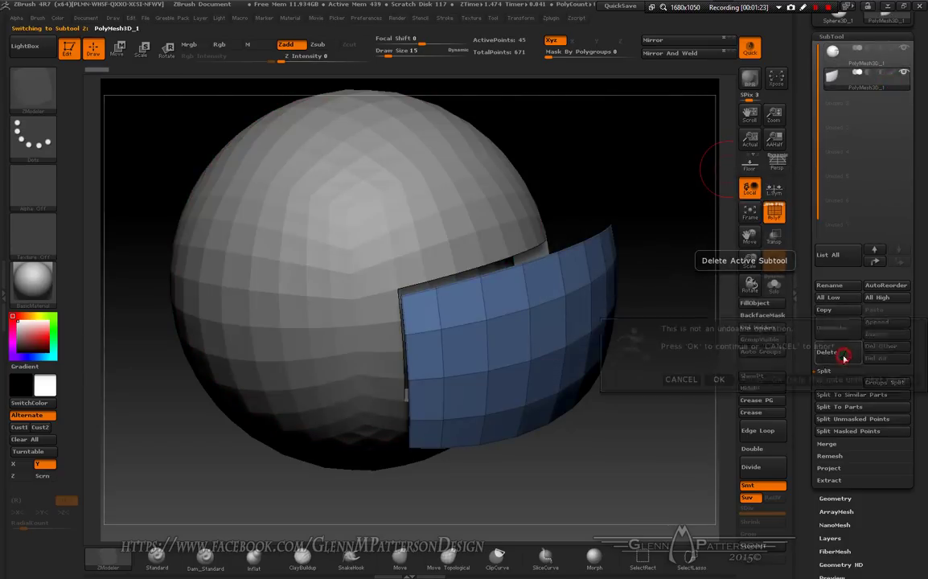
click(720, 380)
- Examine the sphere's recessed opening and its polygroups from several angles
drag(720, 379, 603, 422)
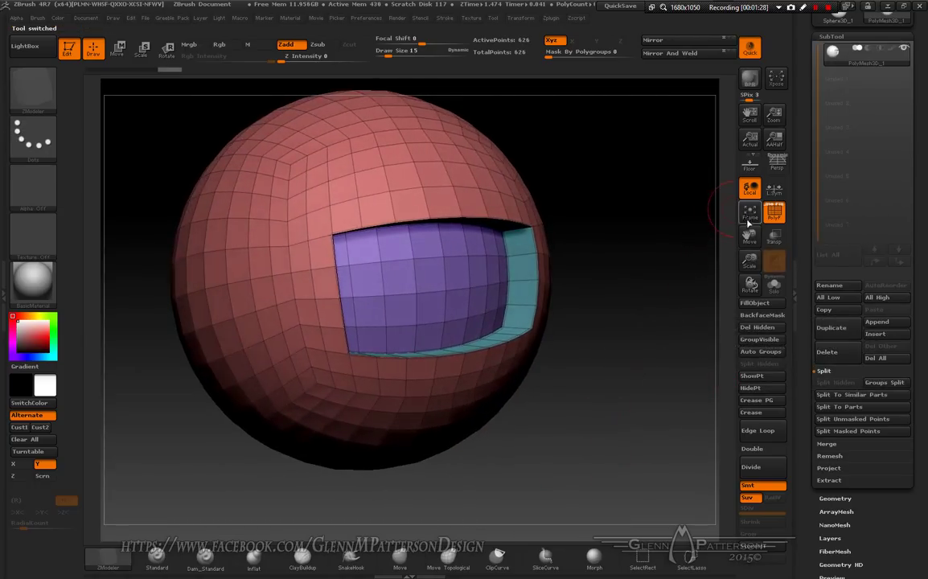
drag(749, 235, 767, 293)
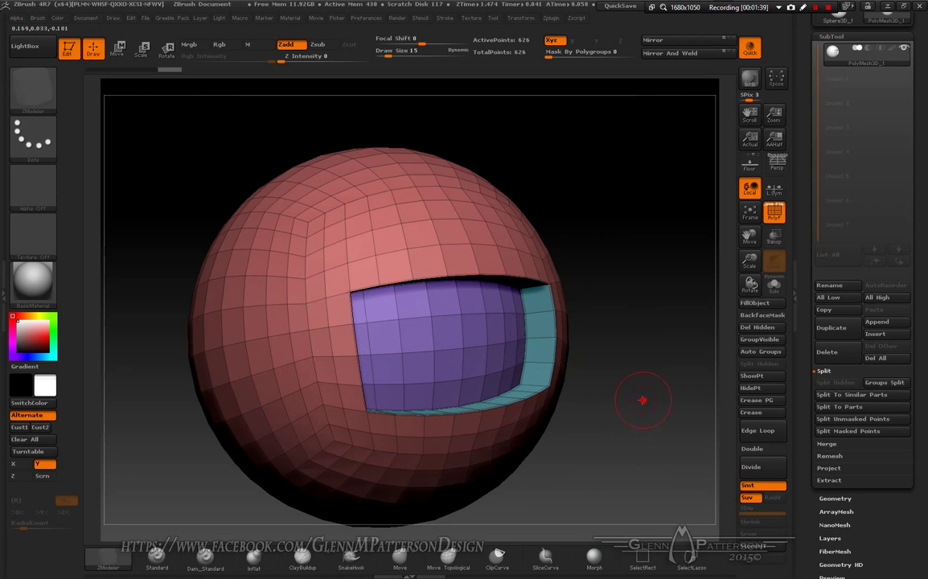
mouse_move(643, 400)
mouse_down()
mouse_move(601, 409)
mouse_move(636, 410)
mouse_up()
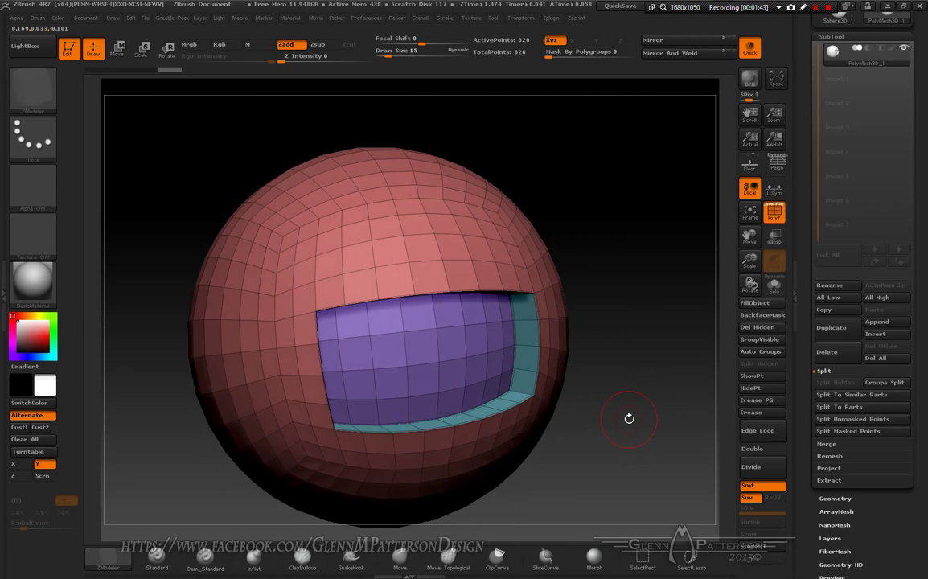
drag(629, 418, 620, 423)
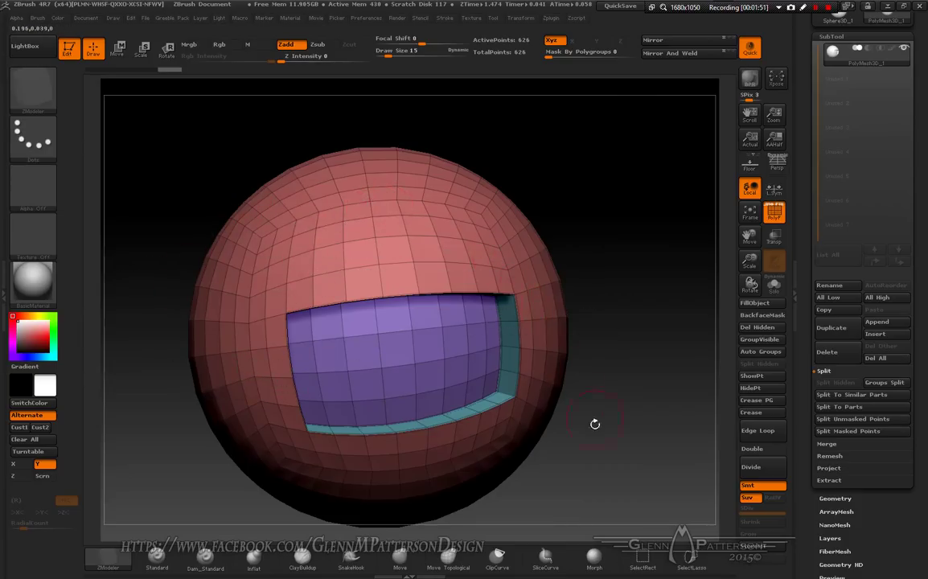
drag(599, 430, 624, 442)
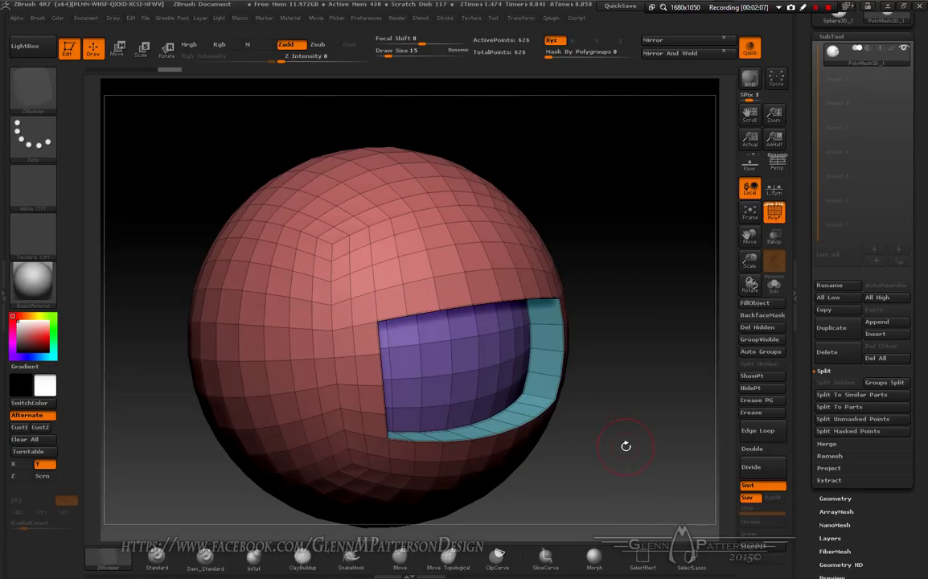
drag(624, 445, 617, 441)
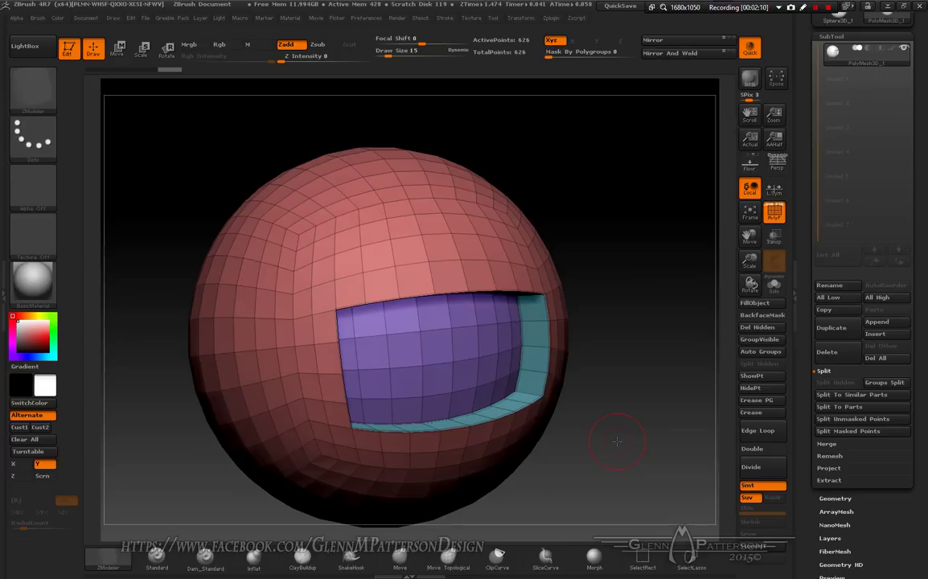
drag(617, 442, 621, 444)
drag(646, 460, 581, 461)
- Create UV coordinates for the sphere mesh
drag(876, 525, 889, 461)
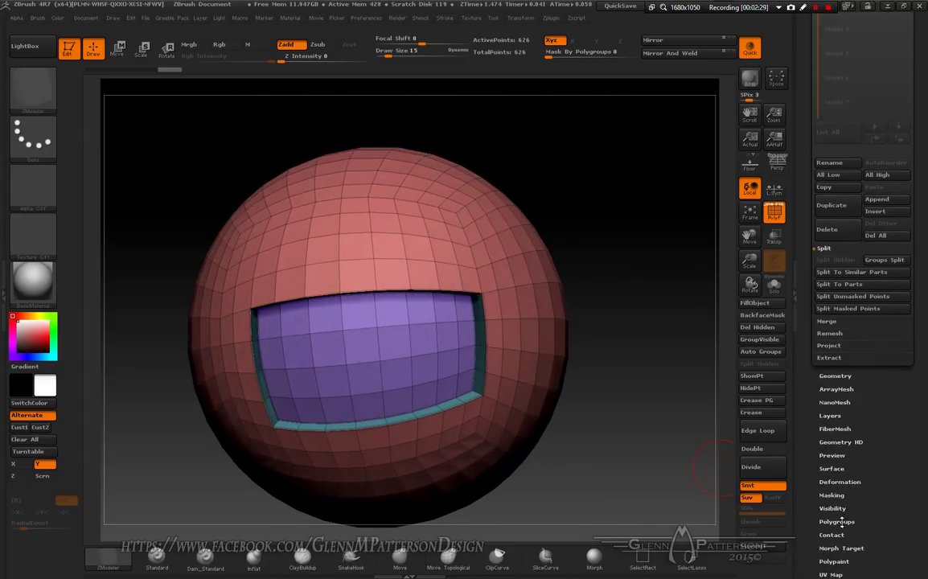
click(839, 575)
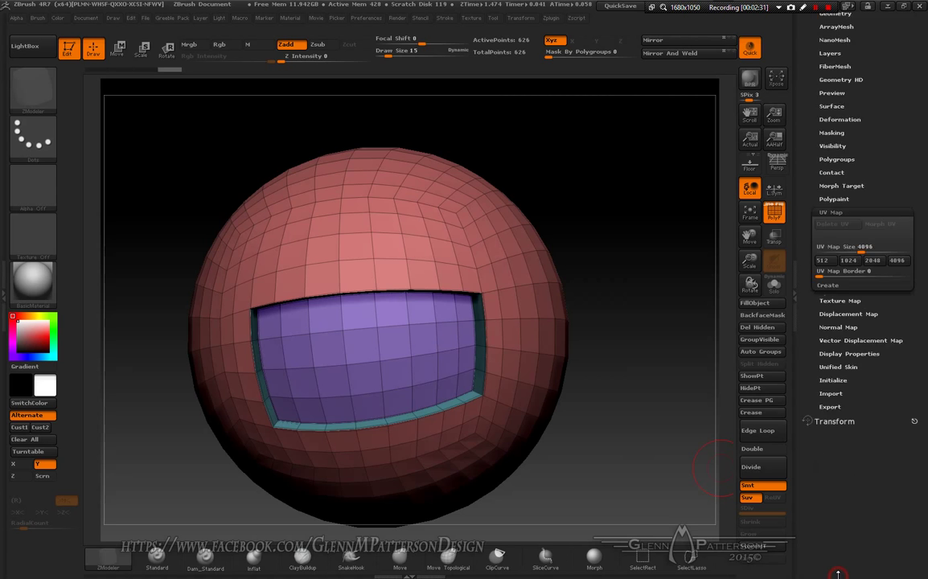
drag(862, 523, 869, 455)
drag(880, 312, 882, 373)
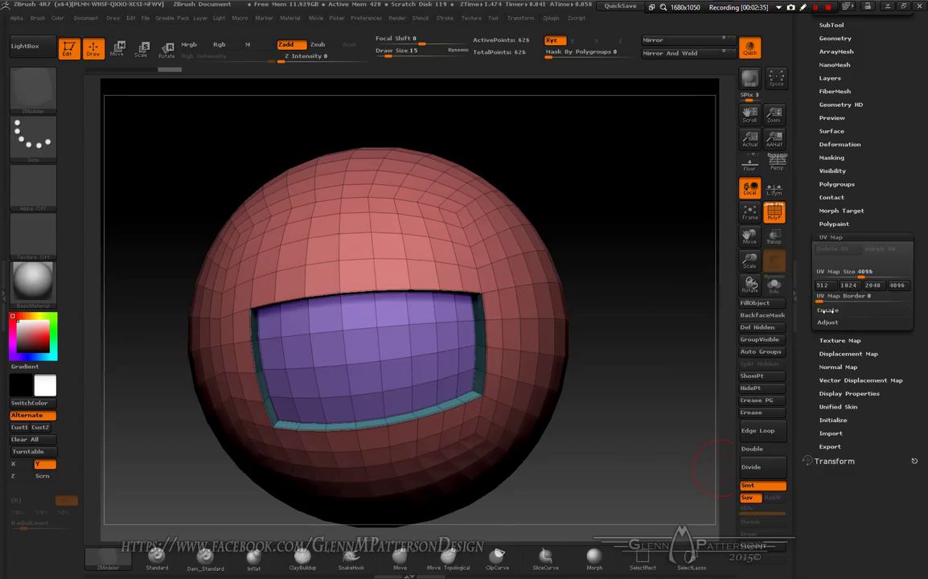
click(828, 310)
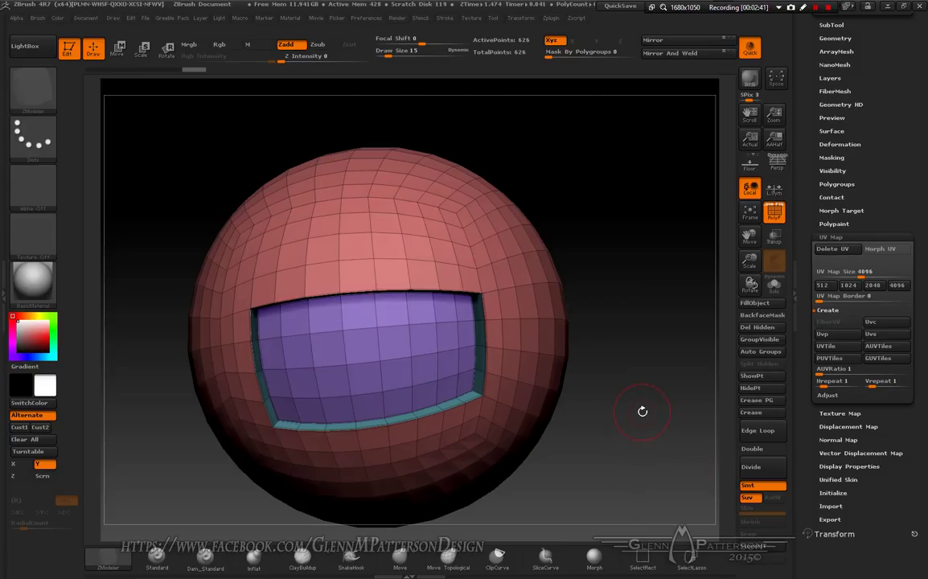
- Import 04_ZBrush Document.tif from the TiledGreebles 04 folder as the sphere's texture map and turn off the polyframe display
mouse_move(643, 411)
mouse_down()
mouse_move(632, 412)
mouse_move(644, 417)
mouse_up()
mouse_move(849, 211)
mouse_down()
mouse_move(870, 201)
mouse_move(879, 234)
mouse_up()
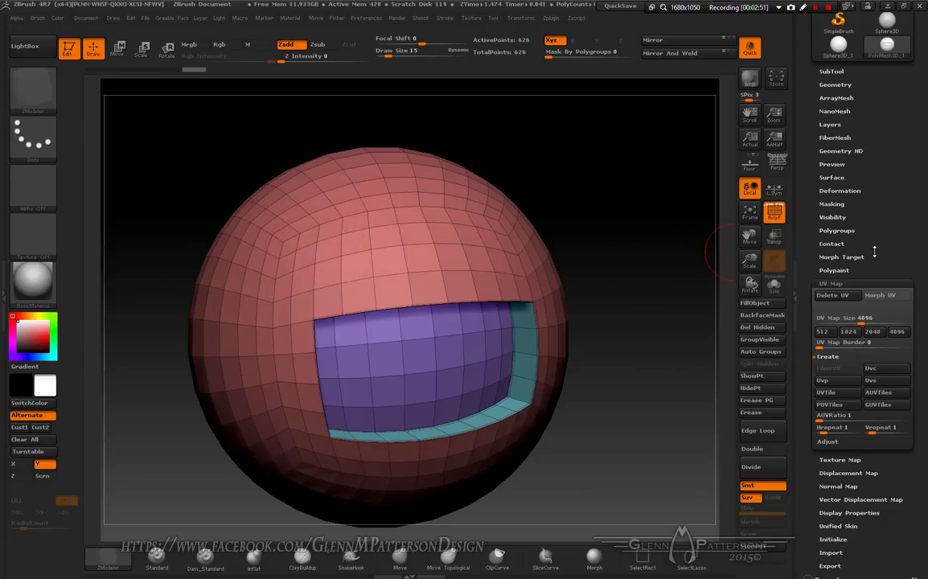
drag(875, 252, 854, 279)
click(840, 477)
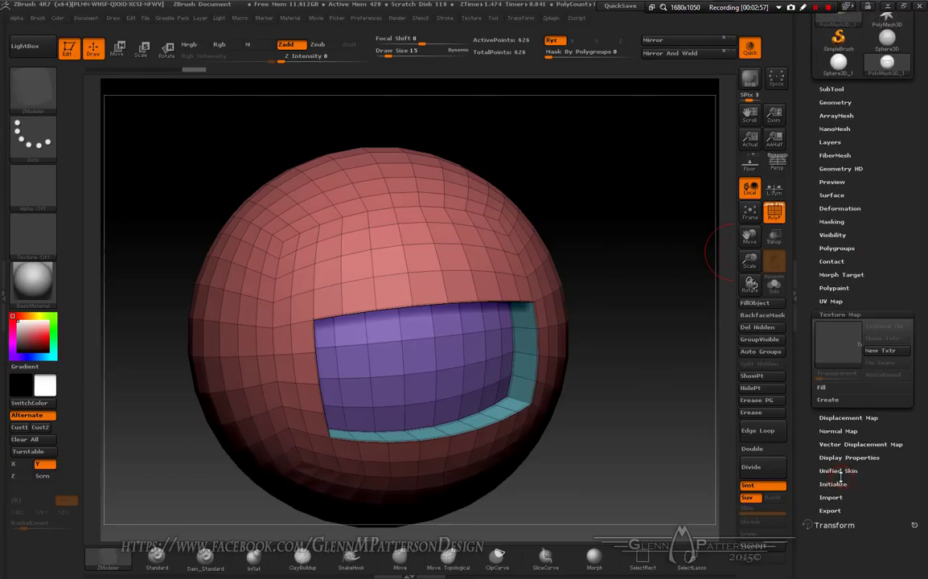
click(848, 353)
click(839, 347)
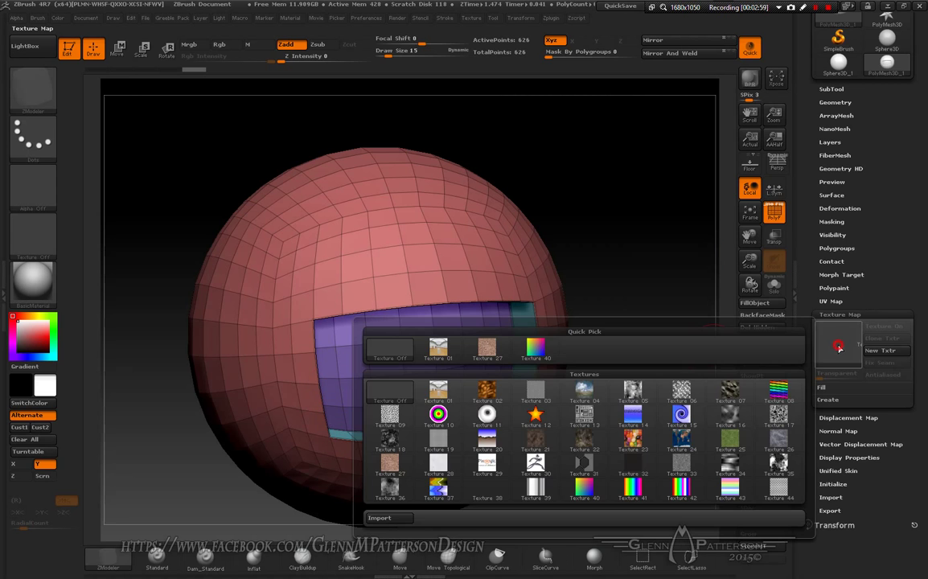
click(391, 520)
click(347, 54)
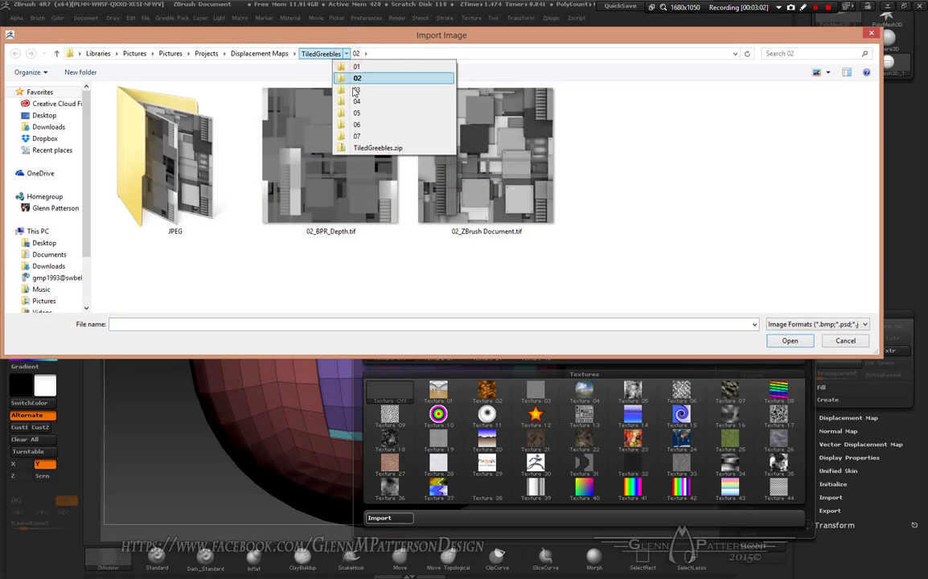
click(357, 101)
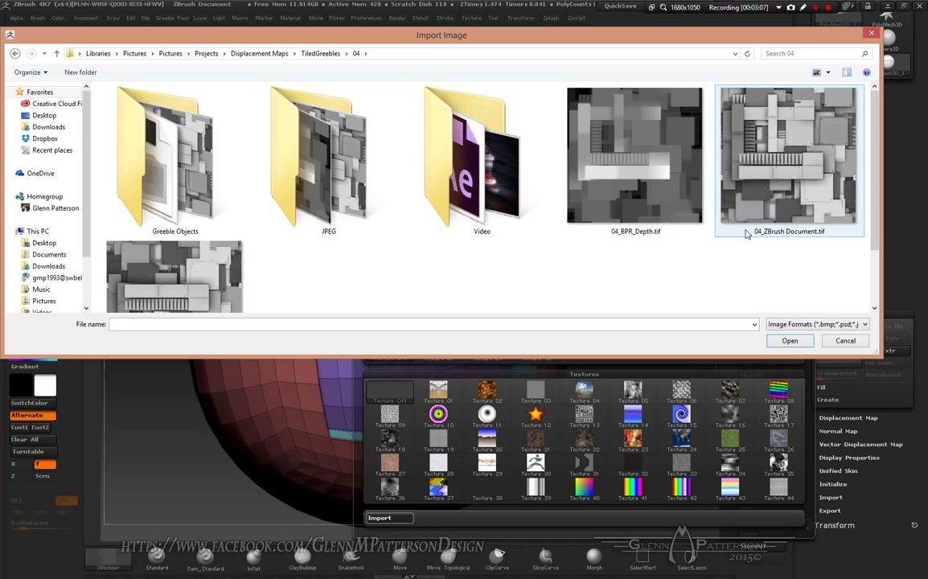
double_click(790, 207)
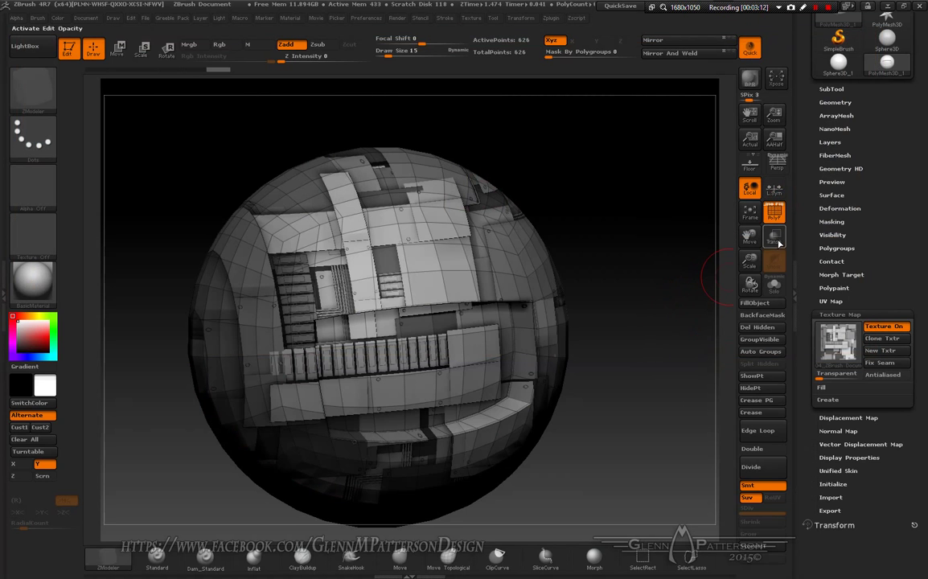
click(776, 215)
drag(601, 365, 632, 387)
- Turn on antialiasing for the texture map and import 04_BPR_Depth as the sphere's displacement map
click(883, 375)
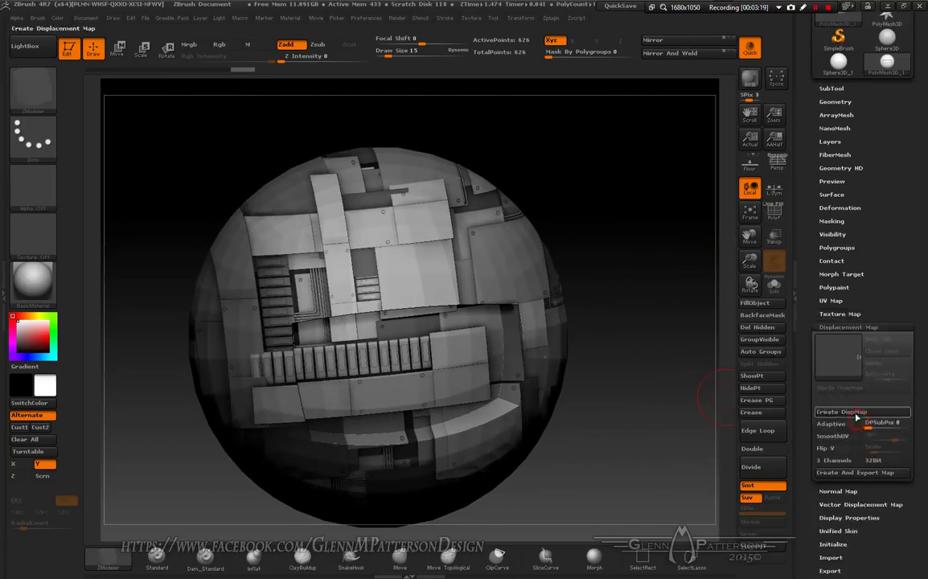
click(838, 354)
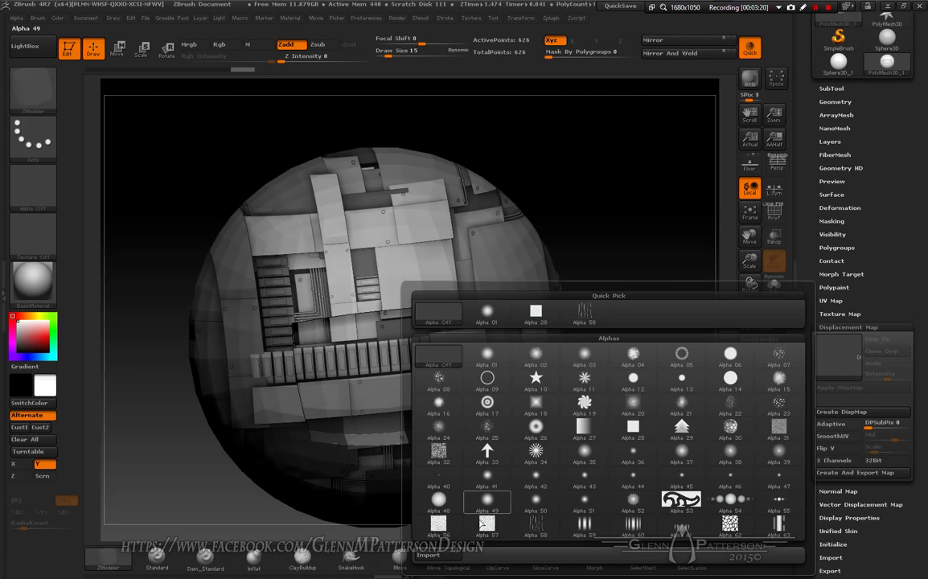
click(435, 556)
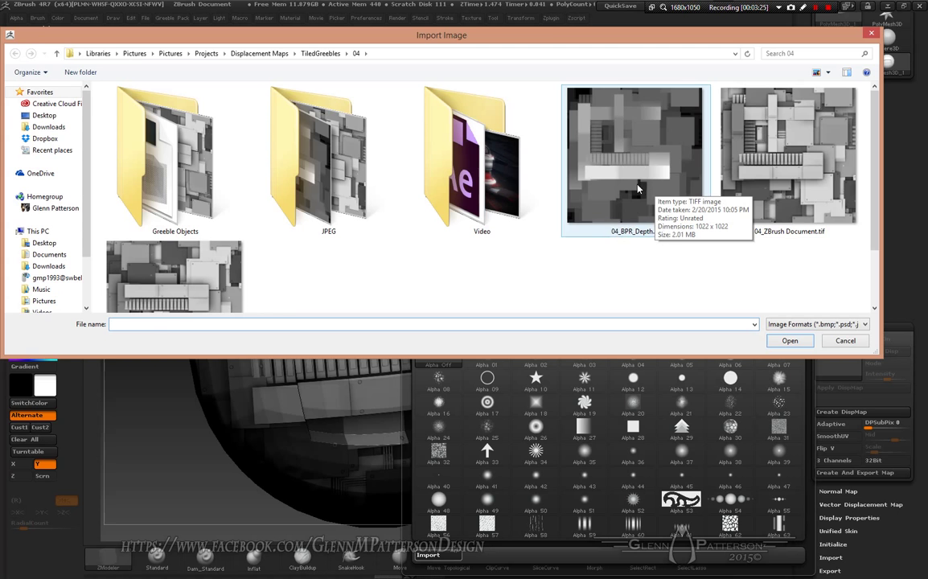
double_click(636, 189)
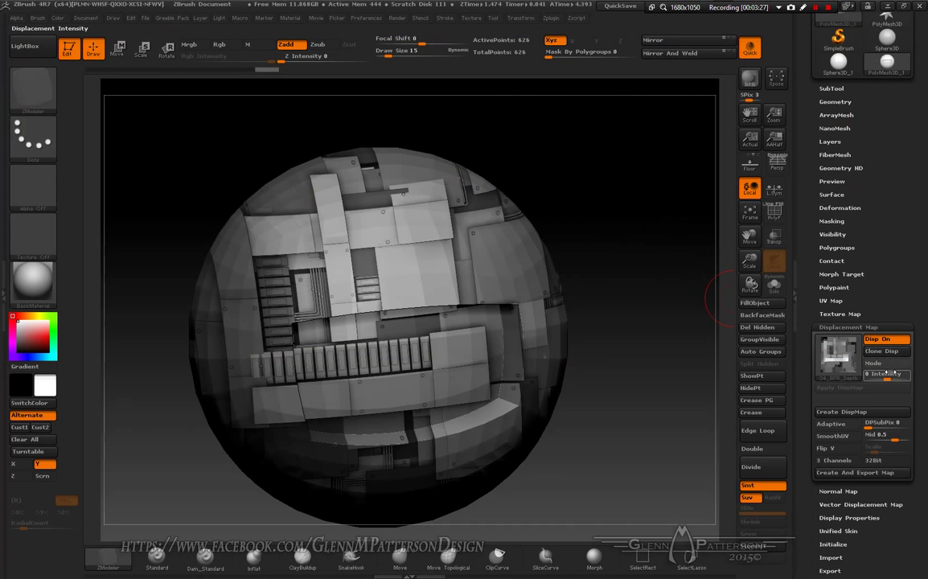
- Enable the displacement Mode preview and set the displacement intensity to 0.04
click(874, 363)
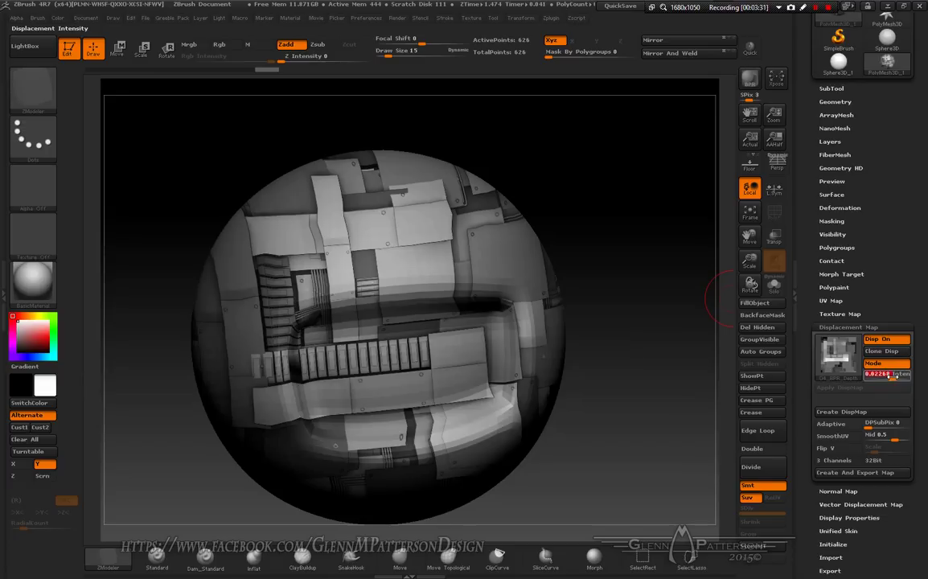
click(893, 377)
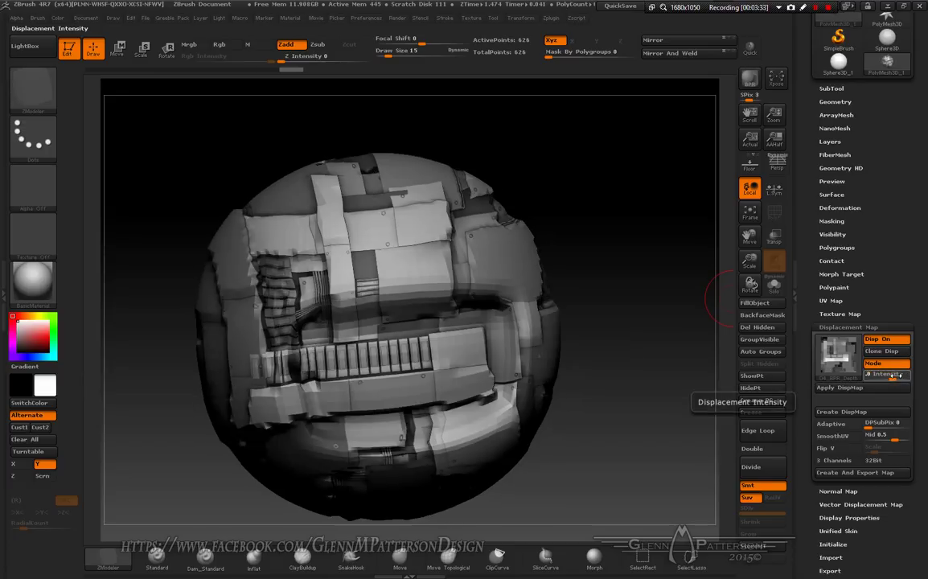
key(Return)
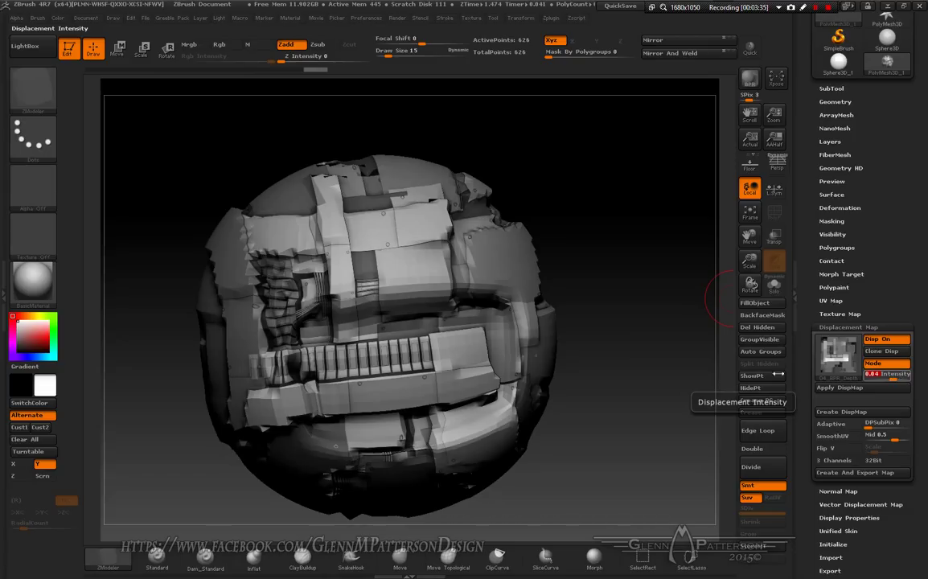
- Subdivide the sphere mesh up to subdivision level 7
click(762, 467)
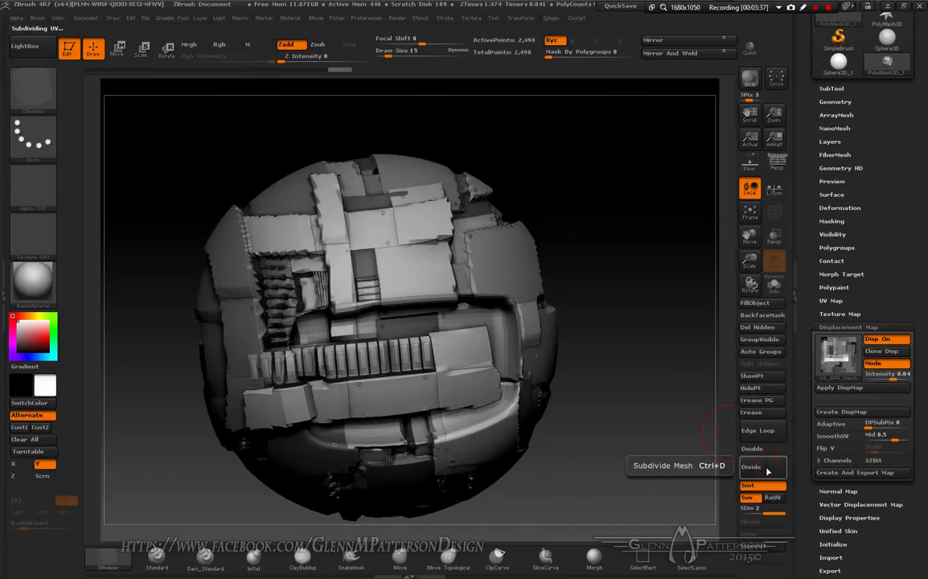
click(766, 473)
click(767, 472)
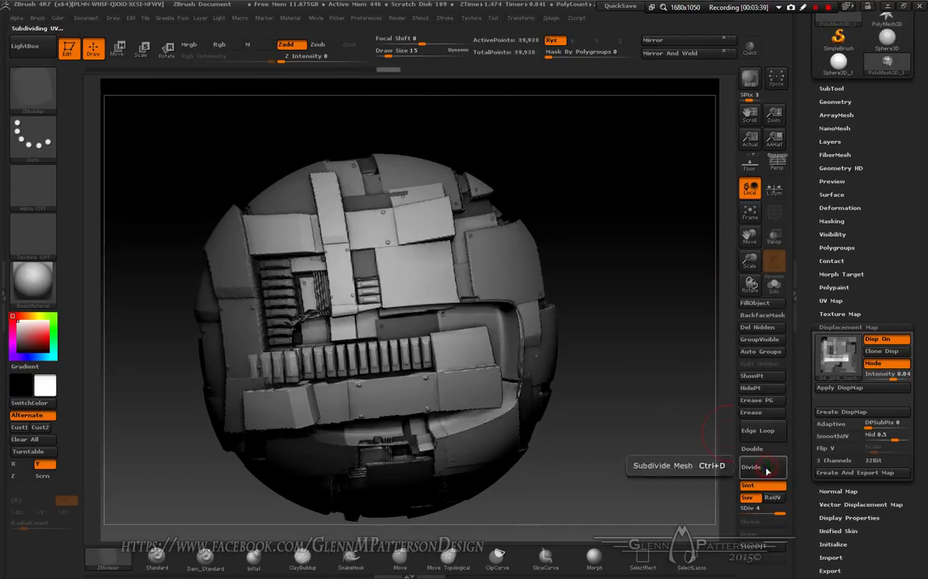
click(766, 472)
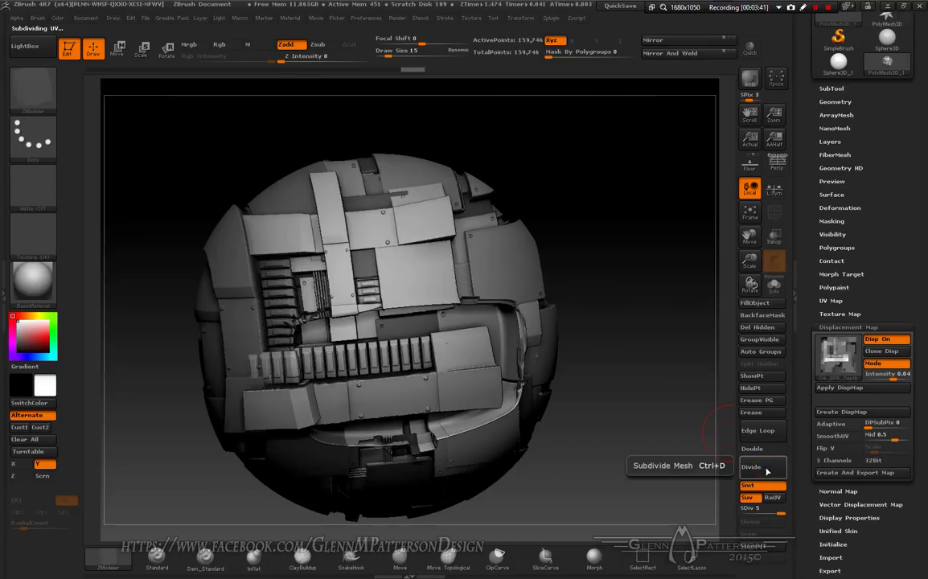
click(766, 472)
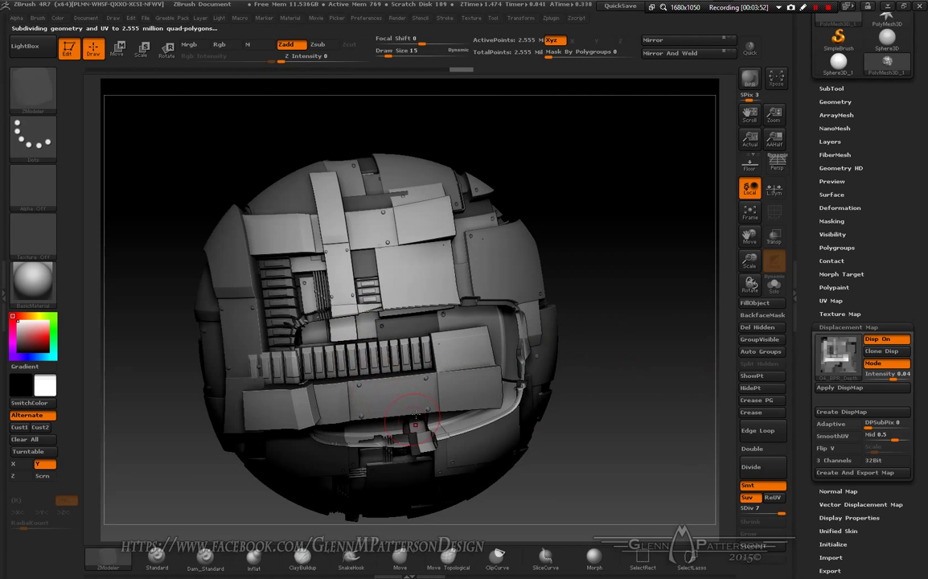
- Switch to the Standard brush and store a morph target of the subdivided sphere
click(159, 563)
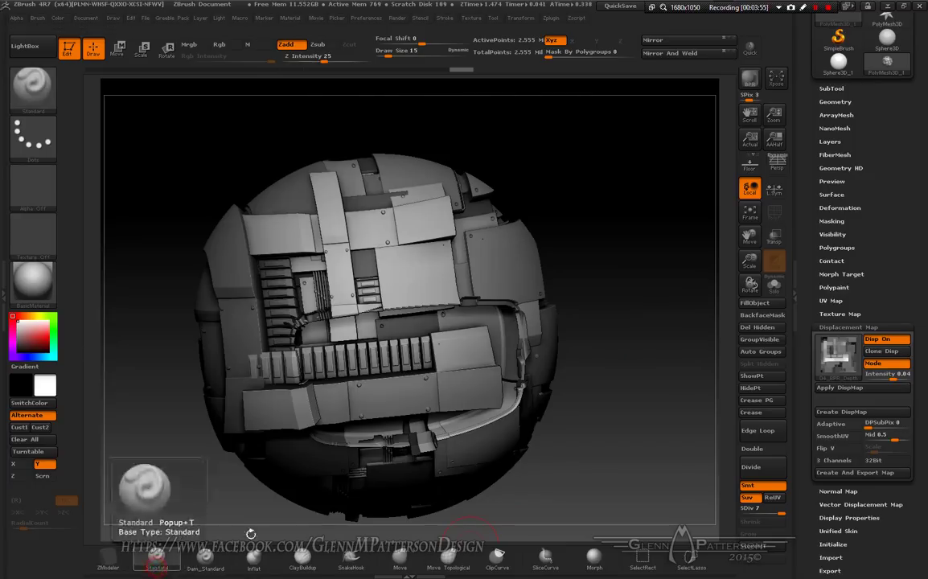
drag(896, 324, 902, 213)
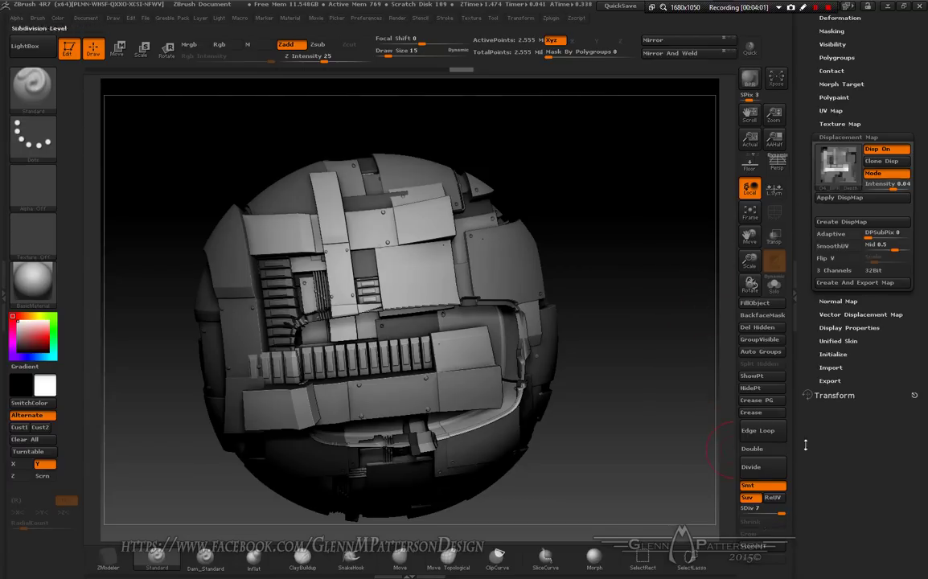
click(845, 84)
key(shift)
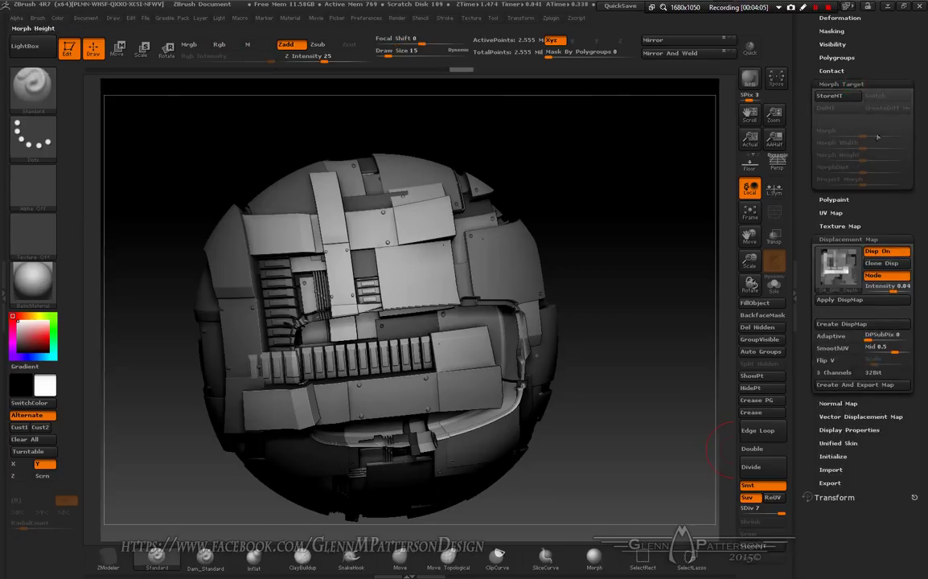
click(837, 95)
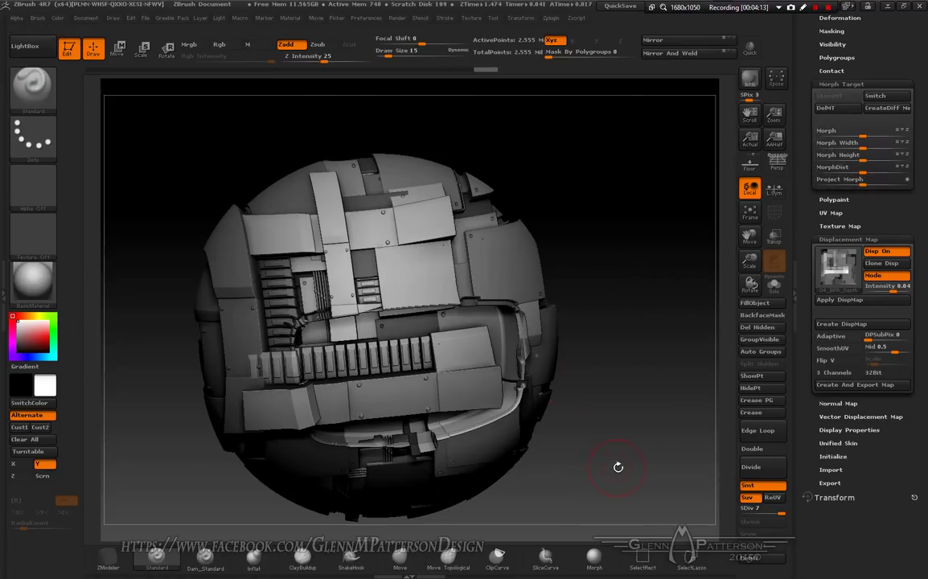
- Apply the displacement map to the sphere's geometry and turn on Quick 3D Edit
click(848, 303)
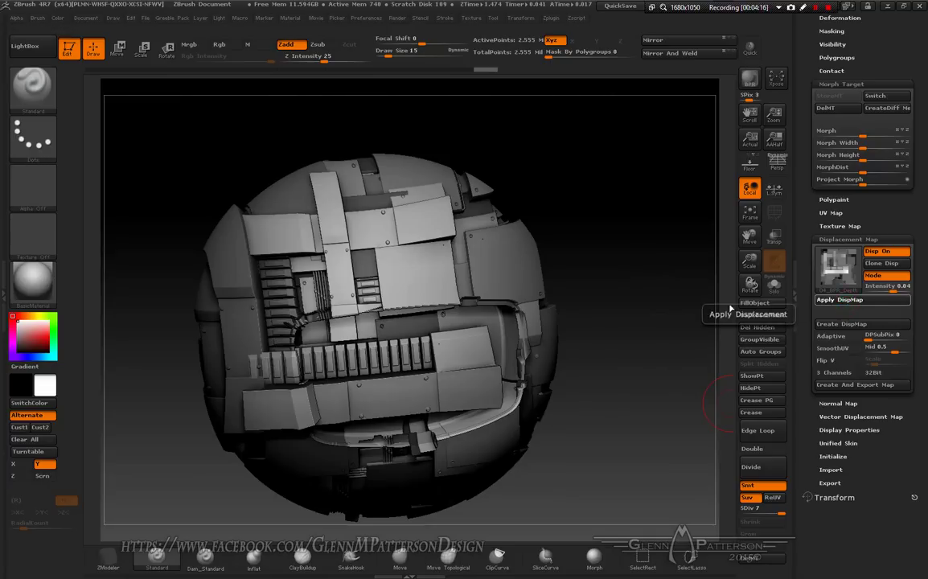
click(533, 320)
drag(533, 320, 612, 367)
click(670, 85)
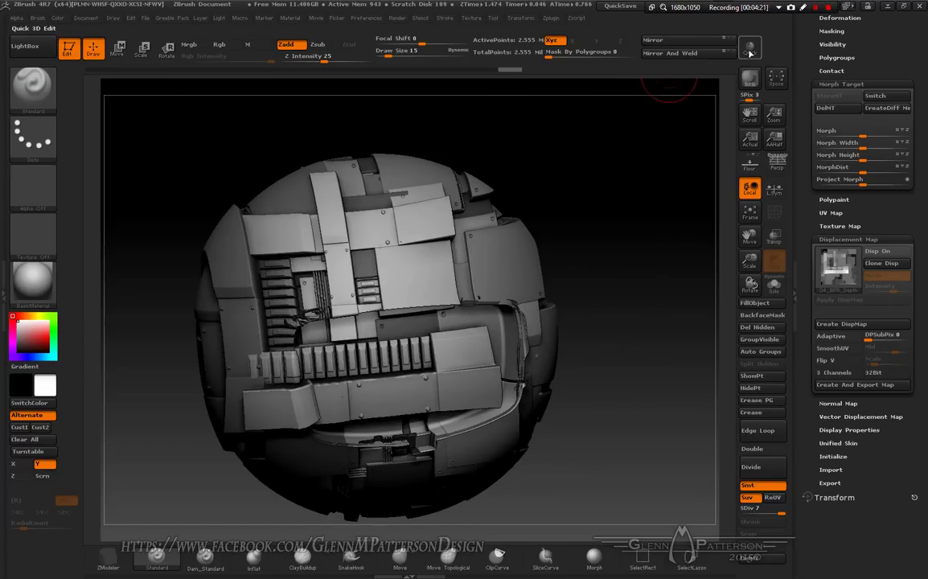
click(749, 49)
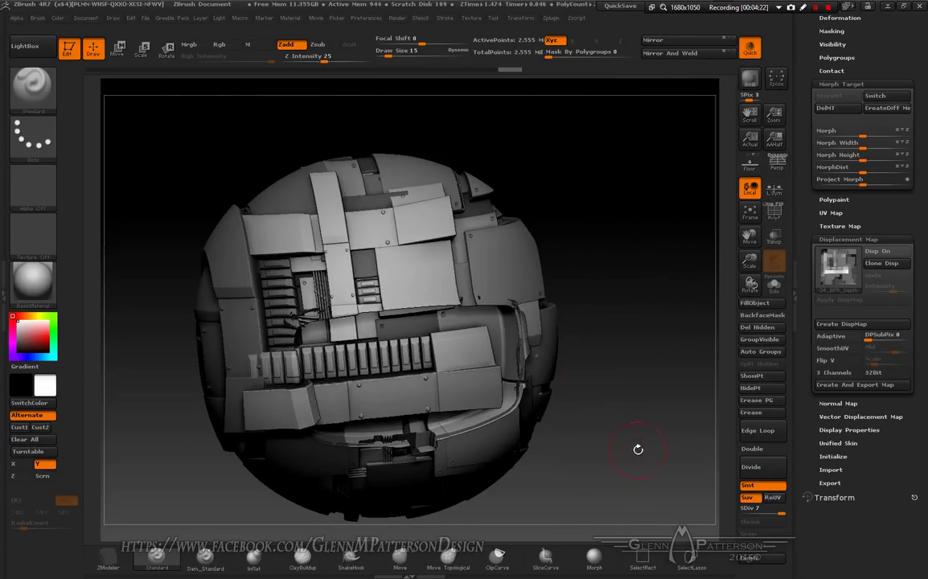
- Show the polyframe and briefly turn the texture off to examine the polygroups around the recessed opening
mouse_move(638, 450)
mouse_down()
mouse_move(635, 498)
mouse_move(658, 450)
mouse_move(640, 437)
mouse_up()
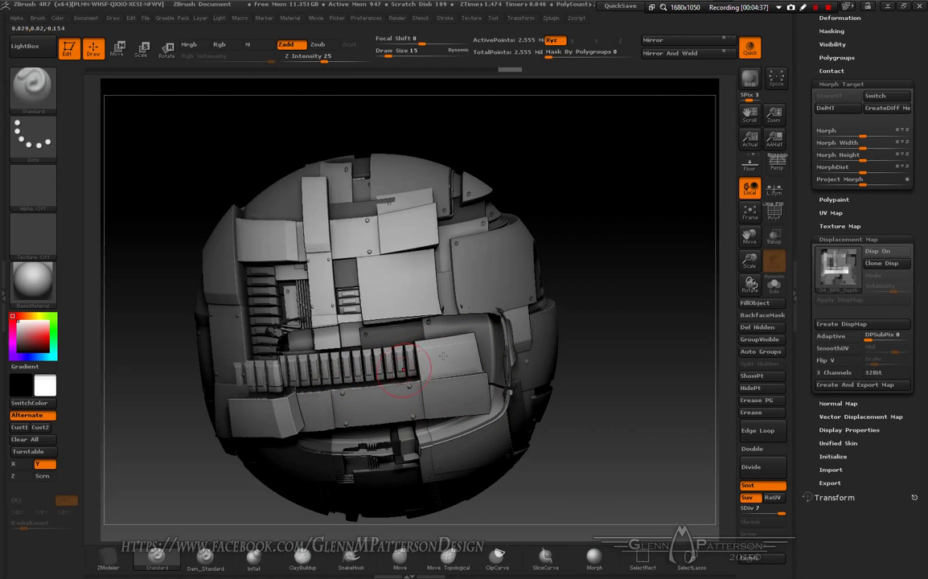
click(774, 212)
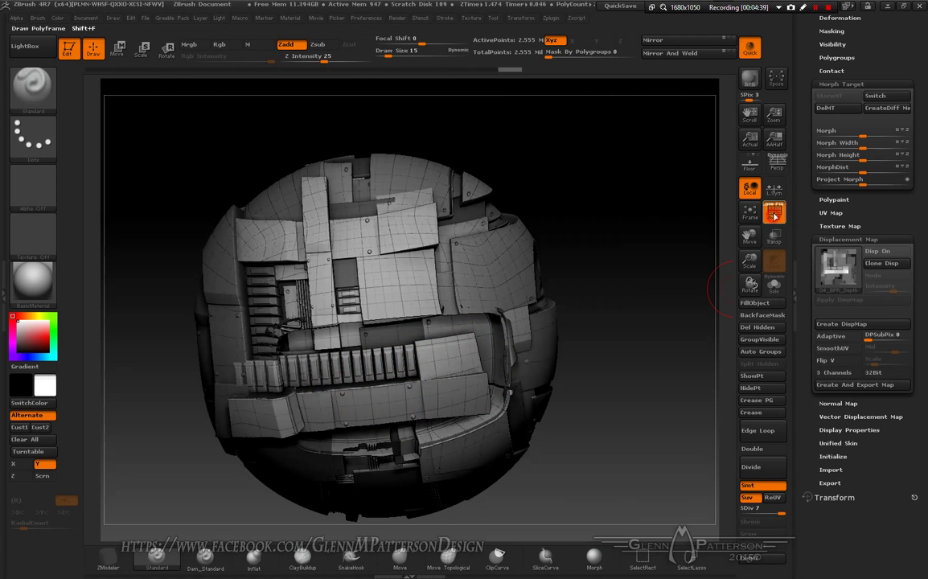
click(855, 227)
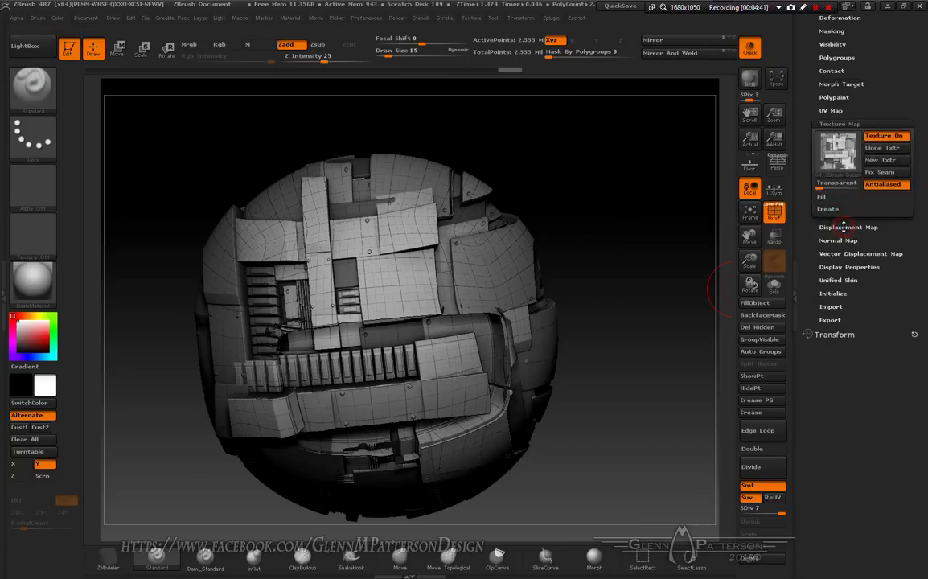
click(888, 137)
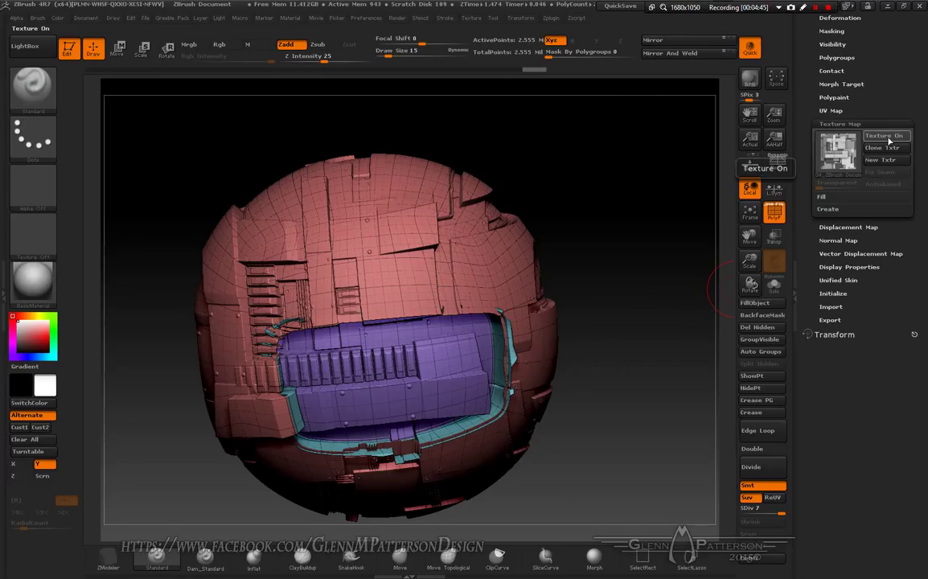
click(888, 137)
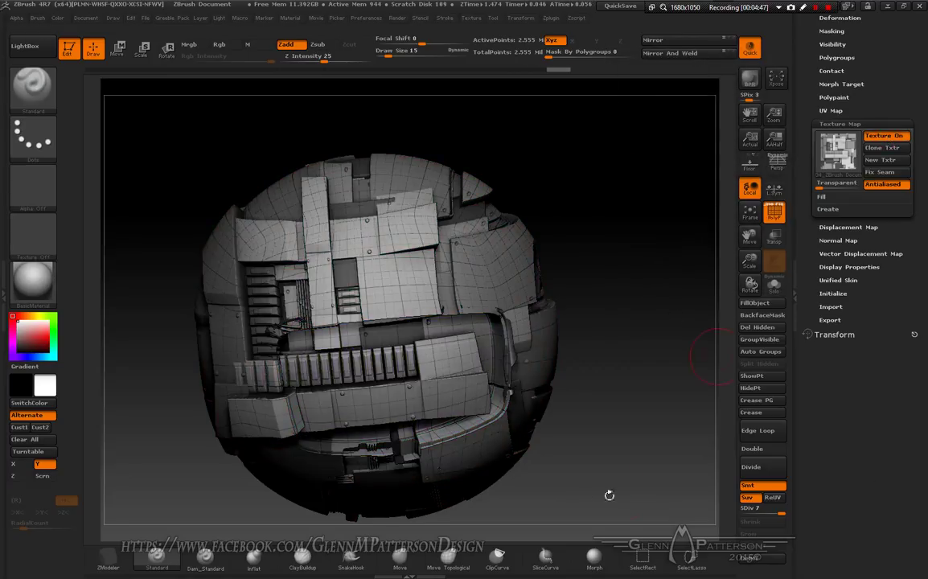
- Isolate the inner panel polygroup of the recessed opening and mask it with the polyframe turned off
key(ctrl)
key(ctrl+shift)
key(ctrl)
key(ctrl+shift)
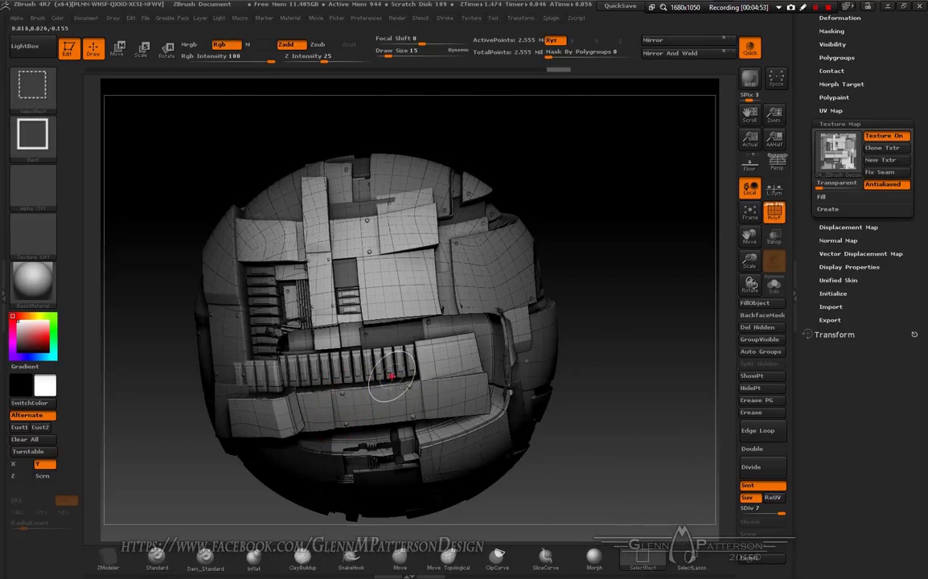
ctrl+shift+click(392, 378)
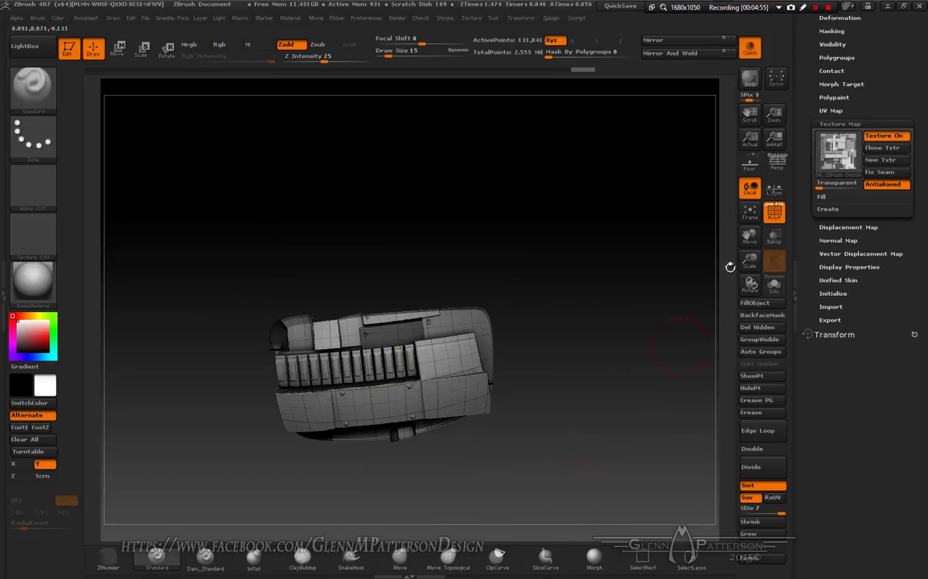
click(778, 213)
ctrl+click(587, 417)
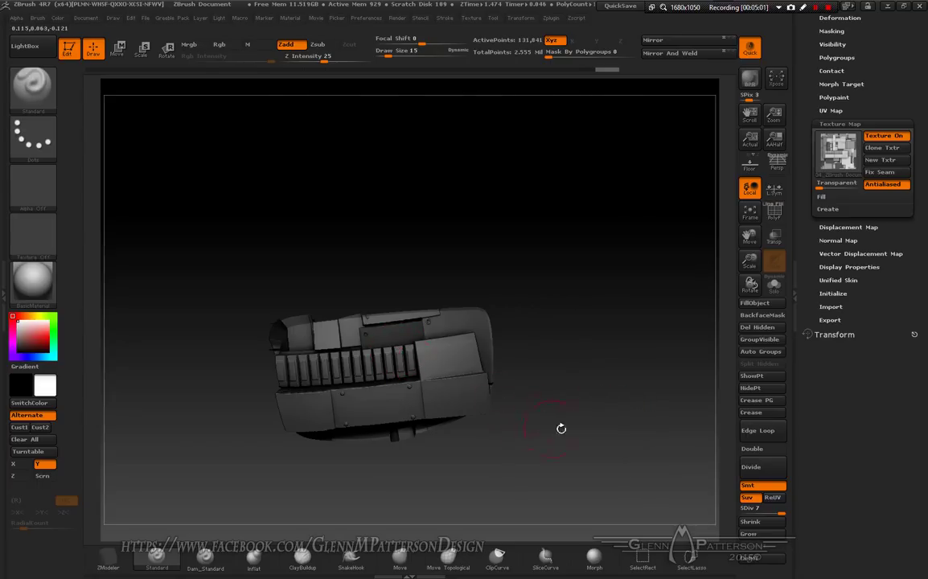
- Unhide the rest of the sphere around the masked inner panel
key(ctrl)
key(ctrl+shift)
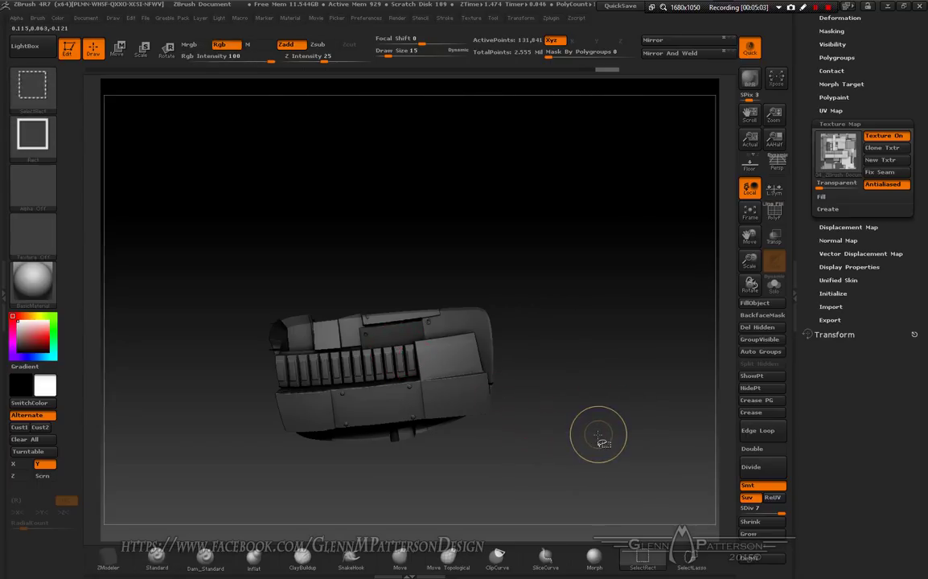
ctrl+shift+click(577, 421)
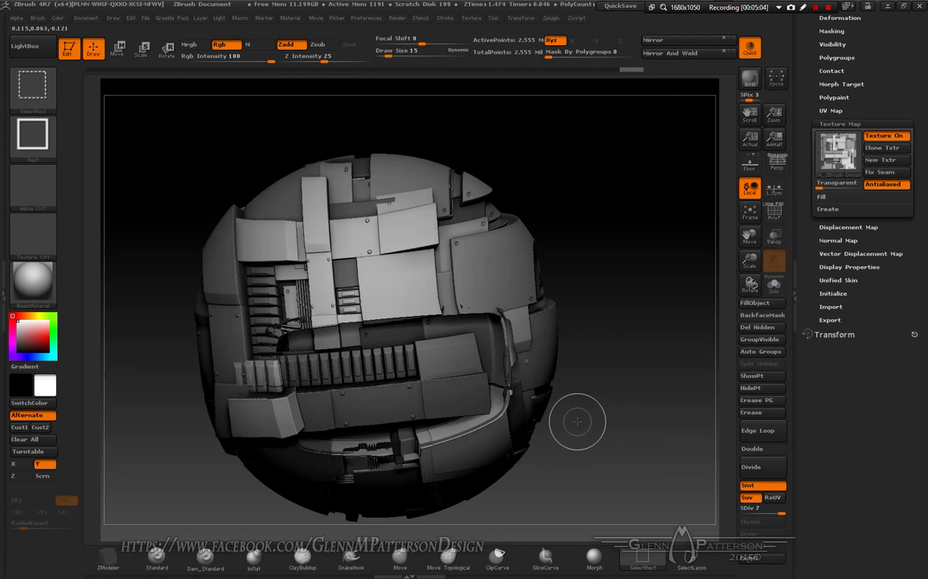
mouse_move(607, 441)
mouse_down()
mouse_move(515, 438)
mouse_move(623, 444)
mouse_move(570, 431)
mouse_up()
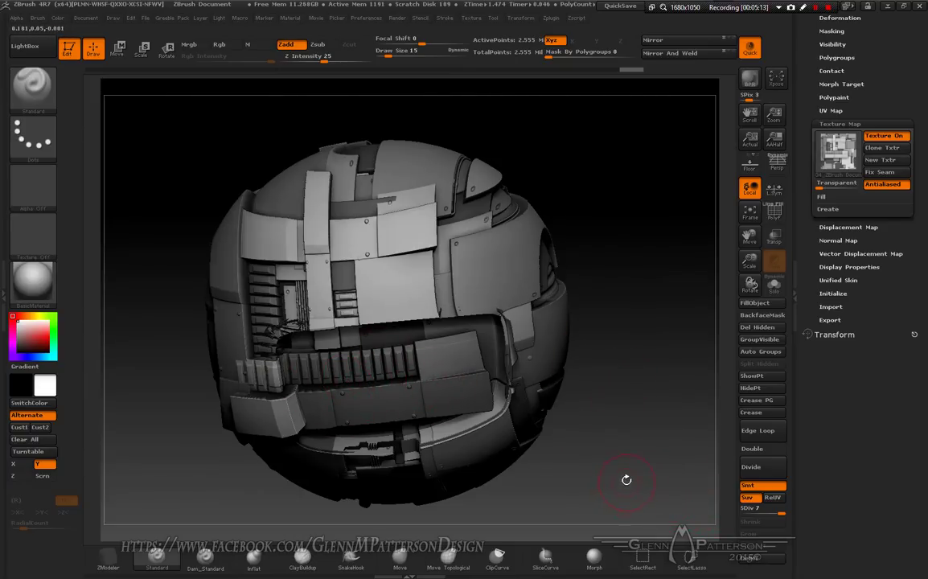
- Using the Morph brush at draw size 181 with Mrgb off, brush the unmasked sphere surface back to the stored morph target
key(b)
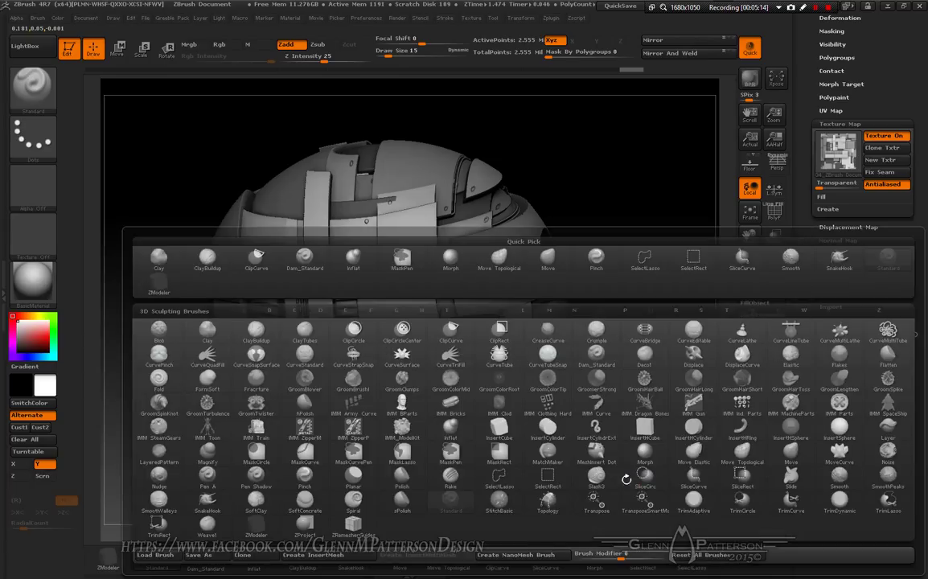
key(m)
click(647, 457)
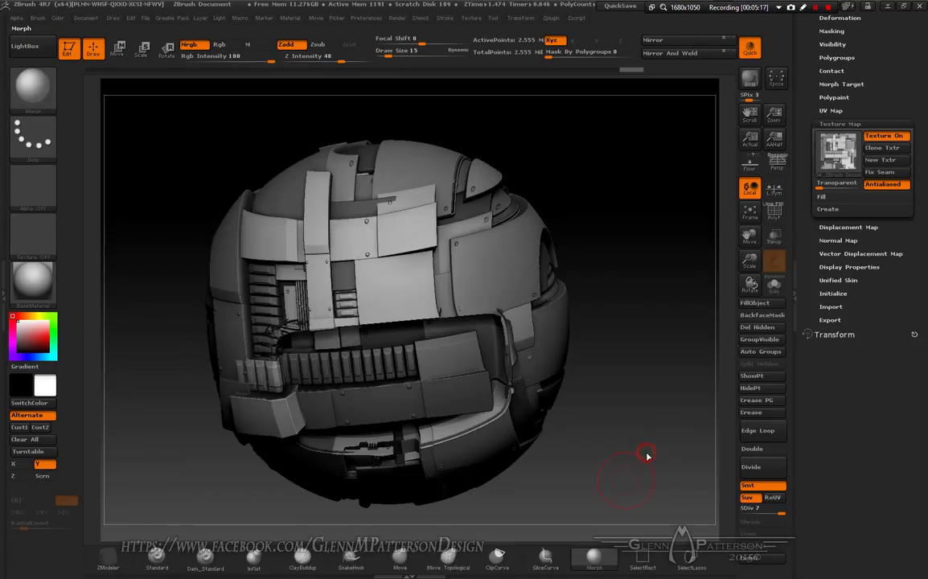
drag(636, 449, 620, 463)
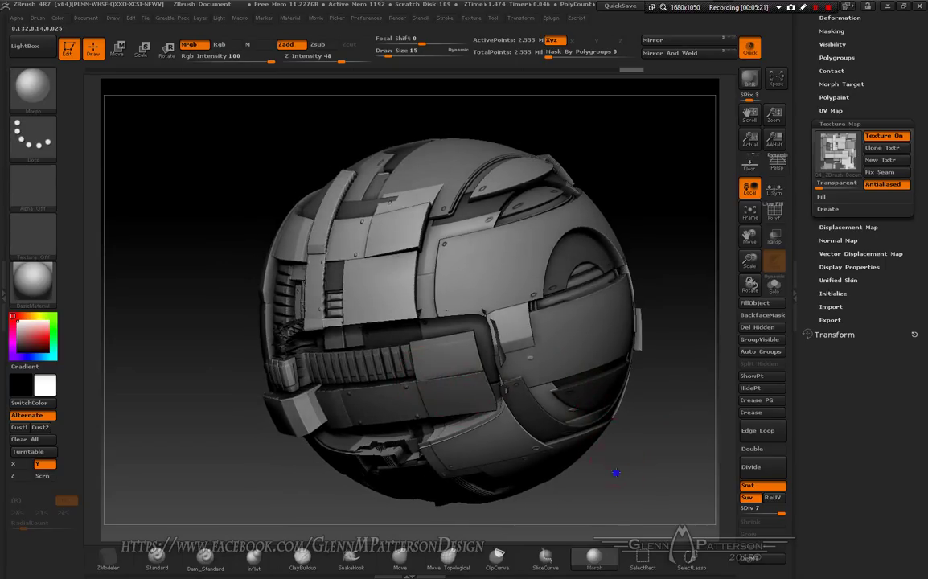
key(space)
drag(617, 400, 641, 400)
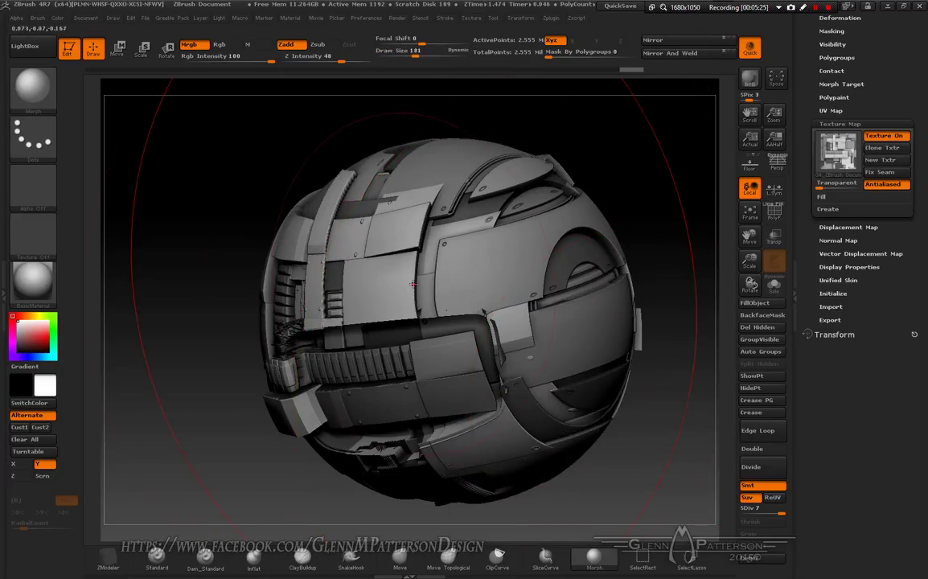
click(189, 44)
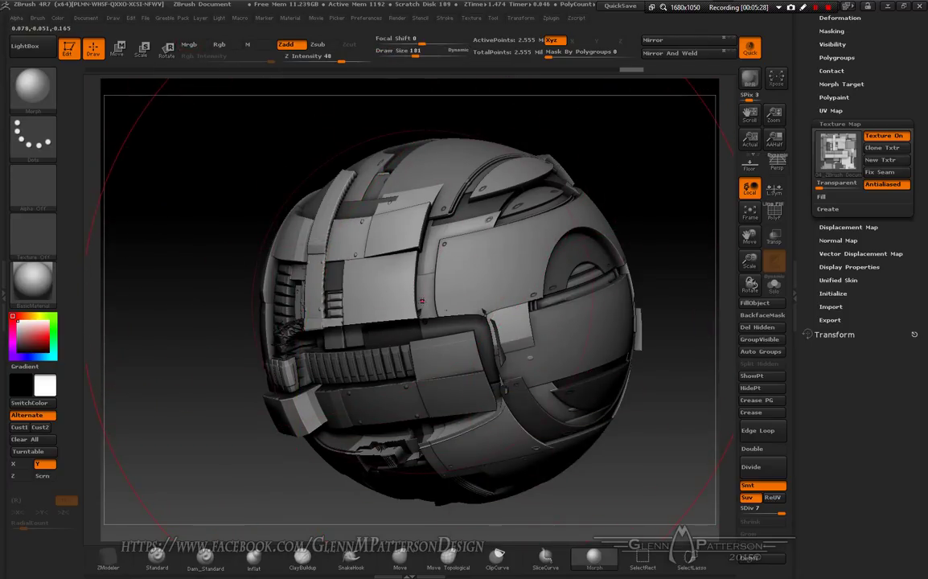
mouse_move(421, 301)
mouse_down()
mouse_move(384, 263)
mouse_move(482, 173)
mouse_move(605, 241)
mouse_move(567, 434)
mouse_up()
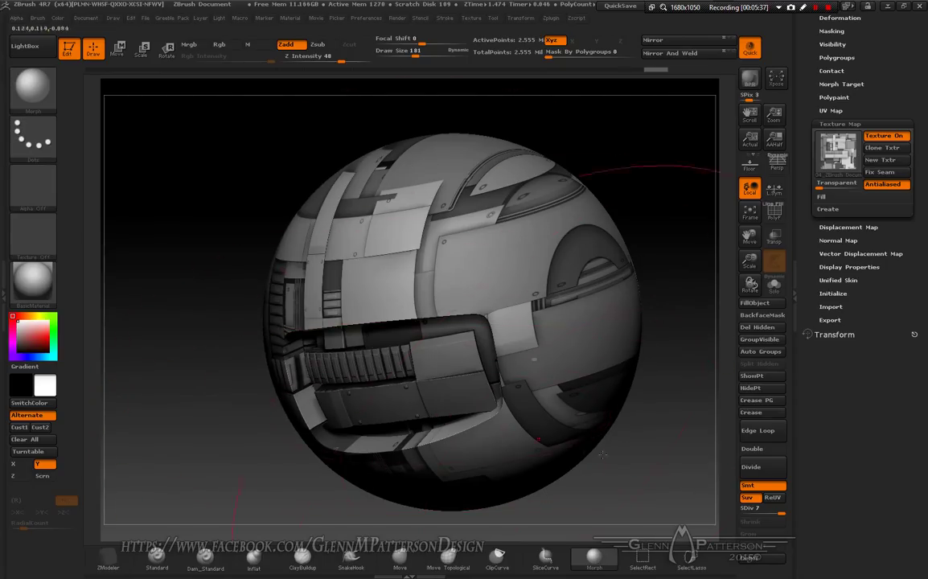
- Turn the texture off to examine the smooth sphere and the recessed opening's detail from several angles, and turn it back on
drag(658, 481, 583, 488)
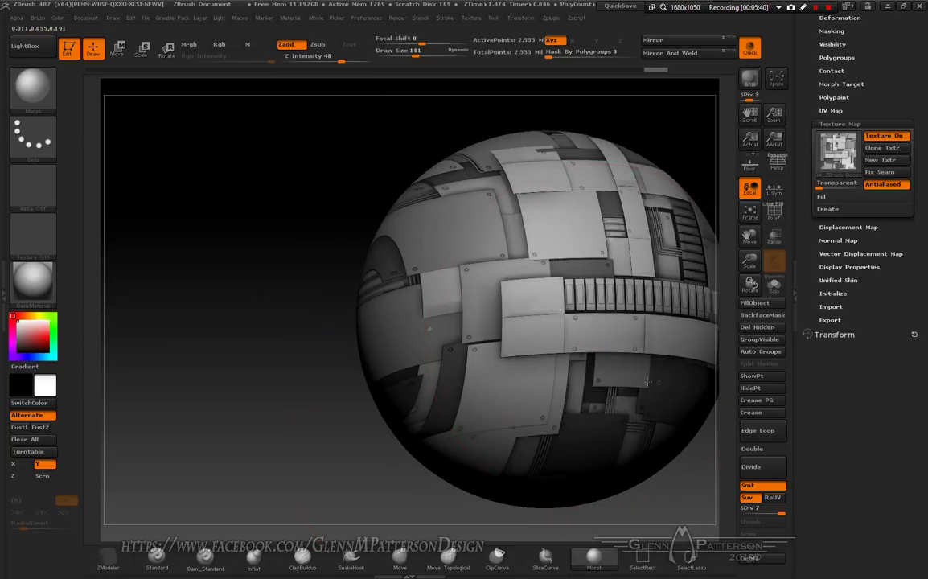
click(884, 135)
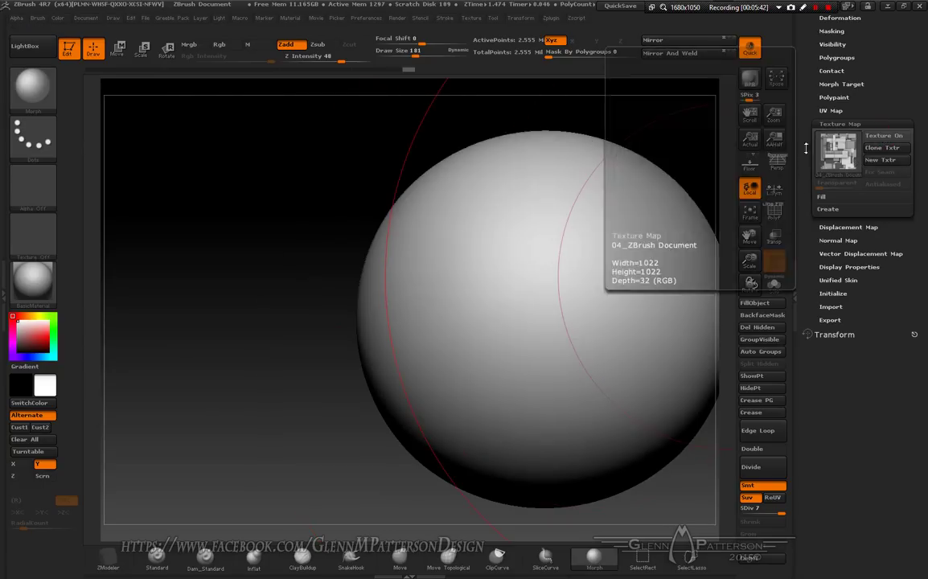
click(750, 213)
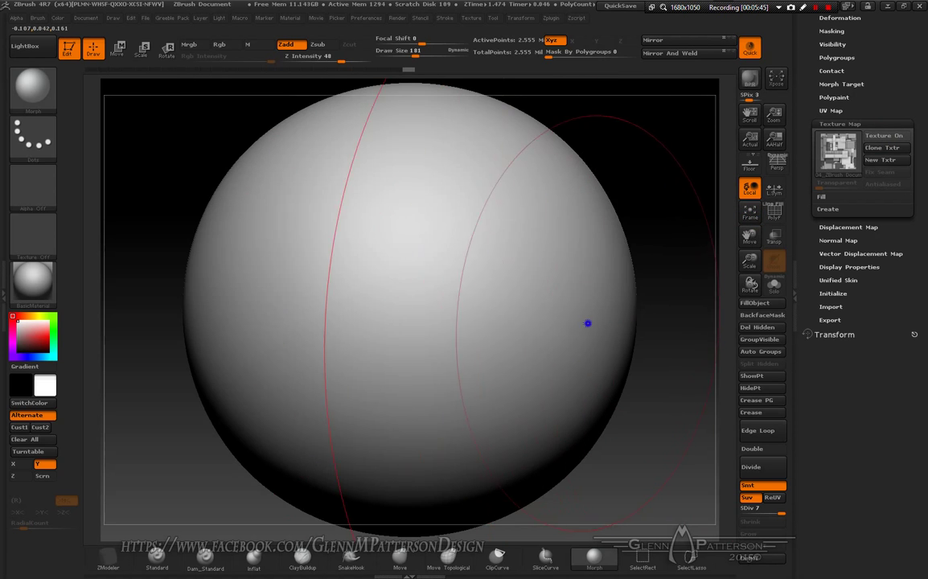
right_drag(588, 324, 629, 324)
drag(629, 324, 692, 313)
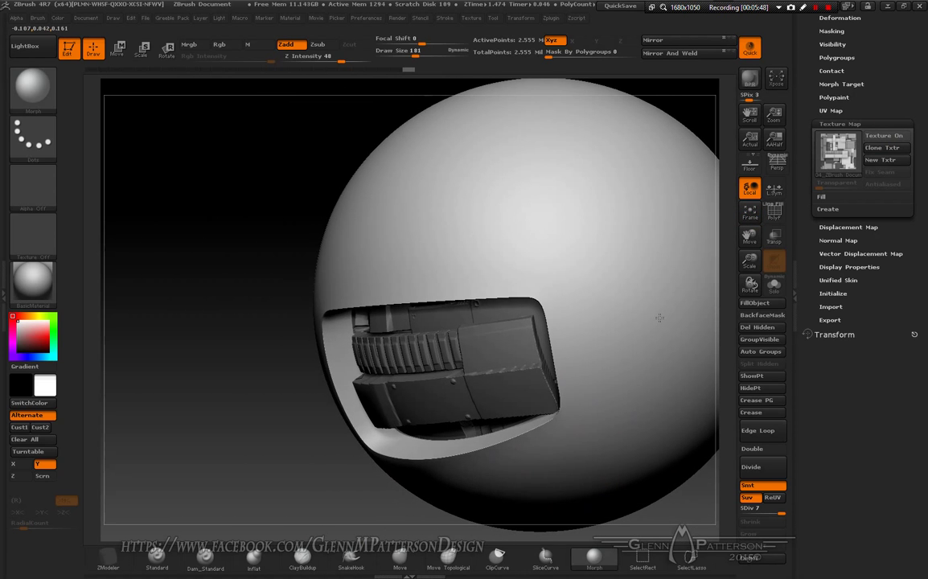
click(884, 136)
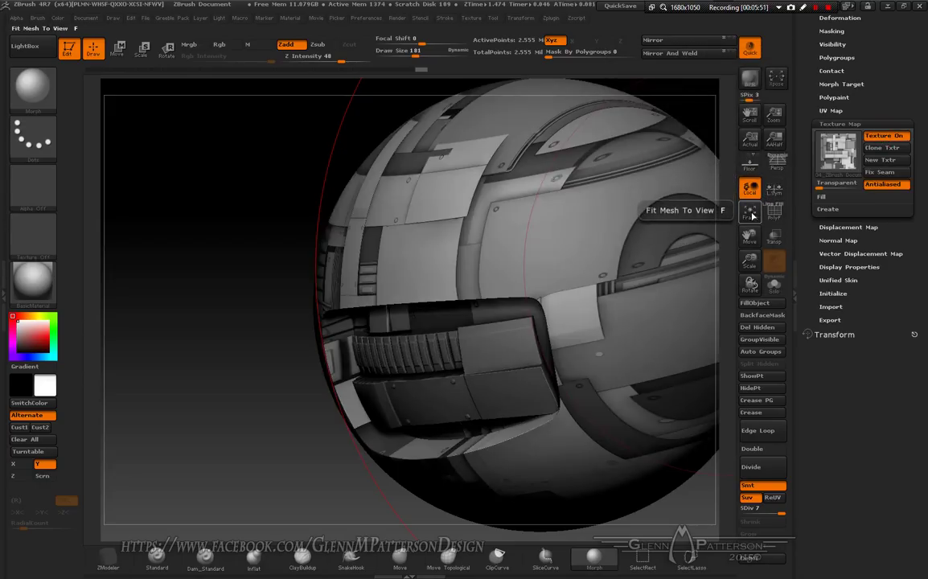
click(753, 215)
drag(619, 463, 642, 436)
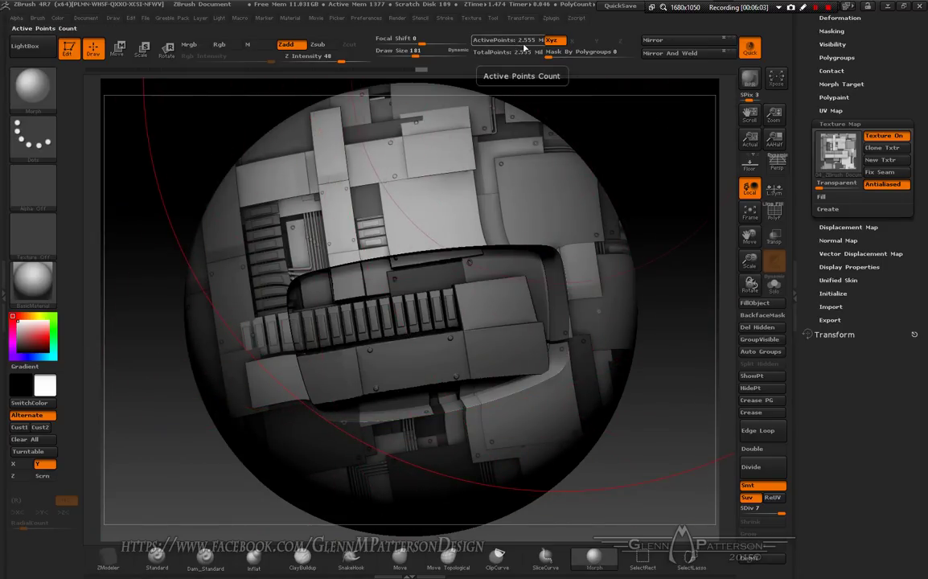
- Invert the mask so the outer sphere is masked and the inner panel of the recessed opening is unmasked
drag(875, 315, 891, 389)
scroll(833, 342, up, 3)
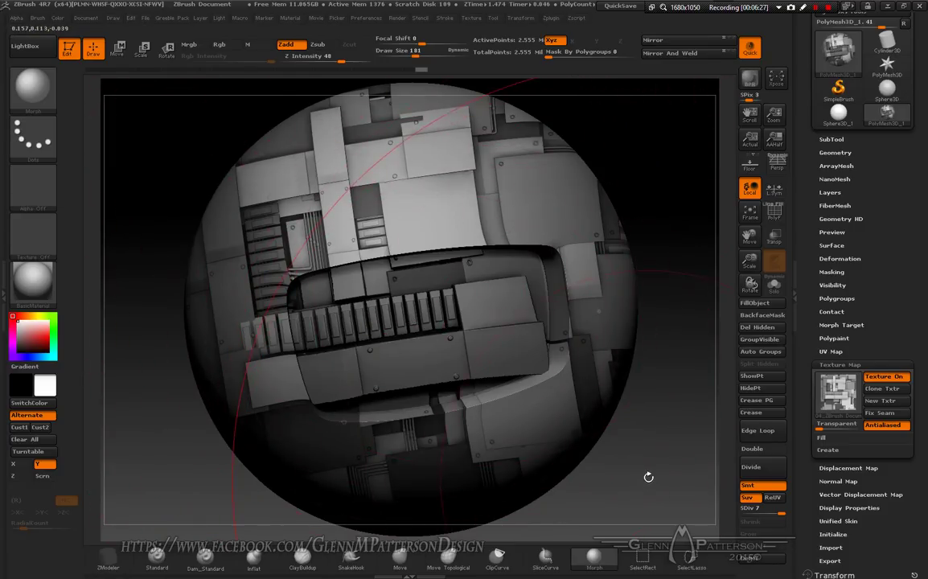
key(ctrl)
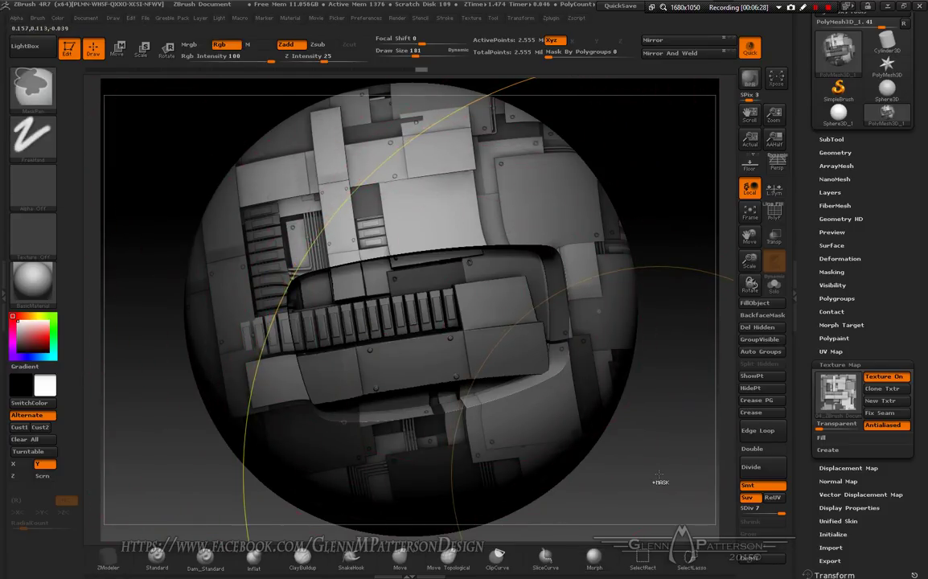
ctrl+click(658, 474)
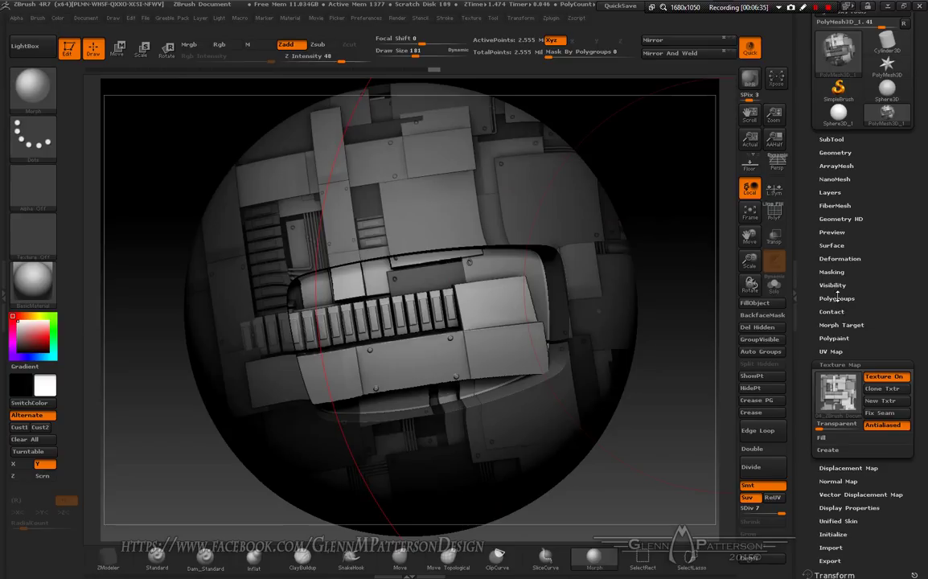
- Turn on Mrgb and convert the greeble texture to polypaint on the unmasked inner panel
click(835, 338)
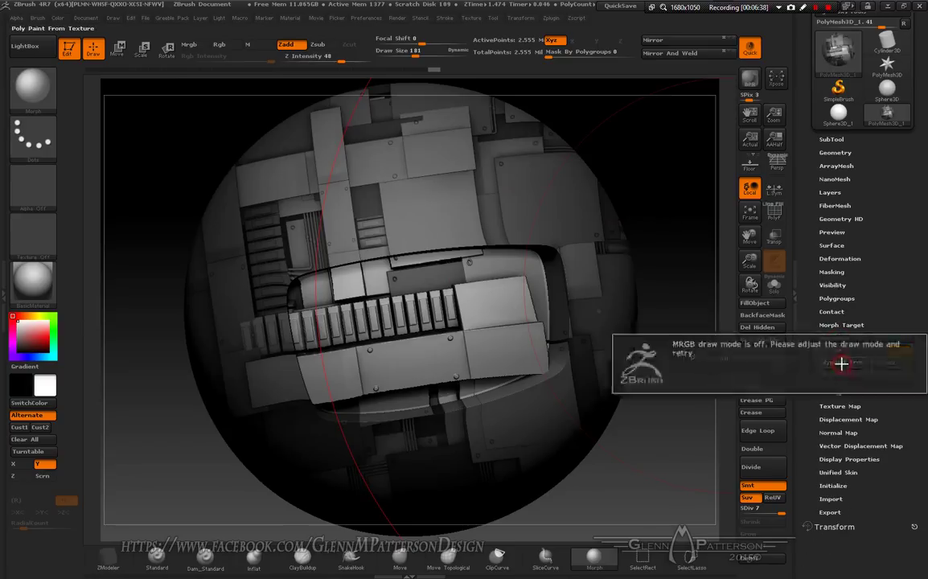
click(192, 45)
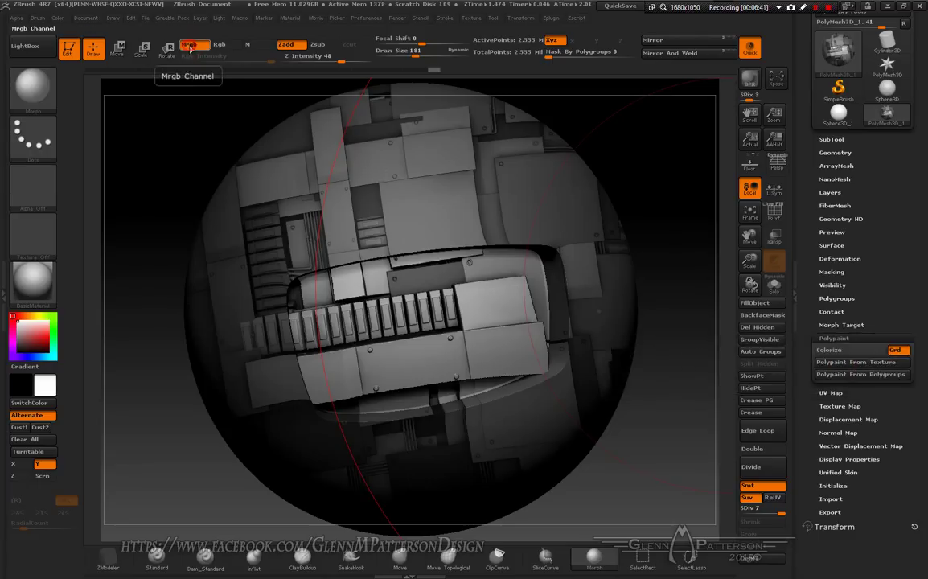
click(843, 364)
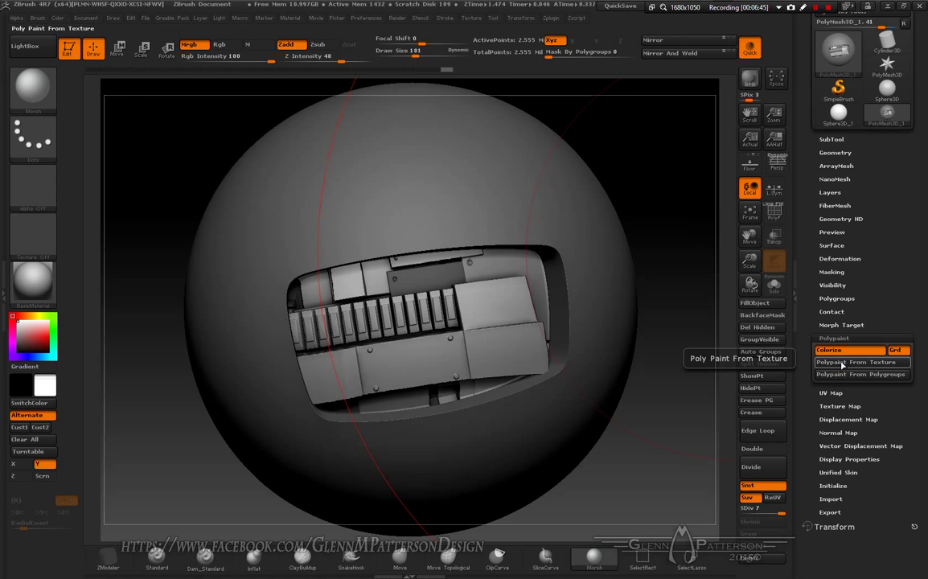
- Clear the mask from the whole sphere, including the area around the recessed opening
drag(667, 429, 602, 385)
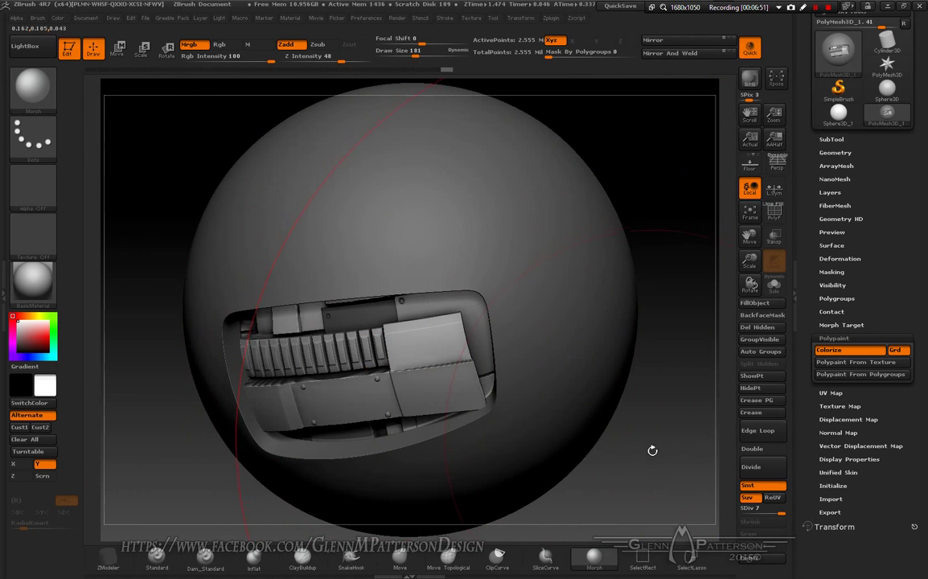
drag(656, 513, 668, 461)
ctrl+drag(688, 420, 656, 466)
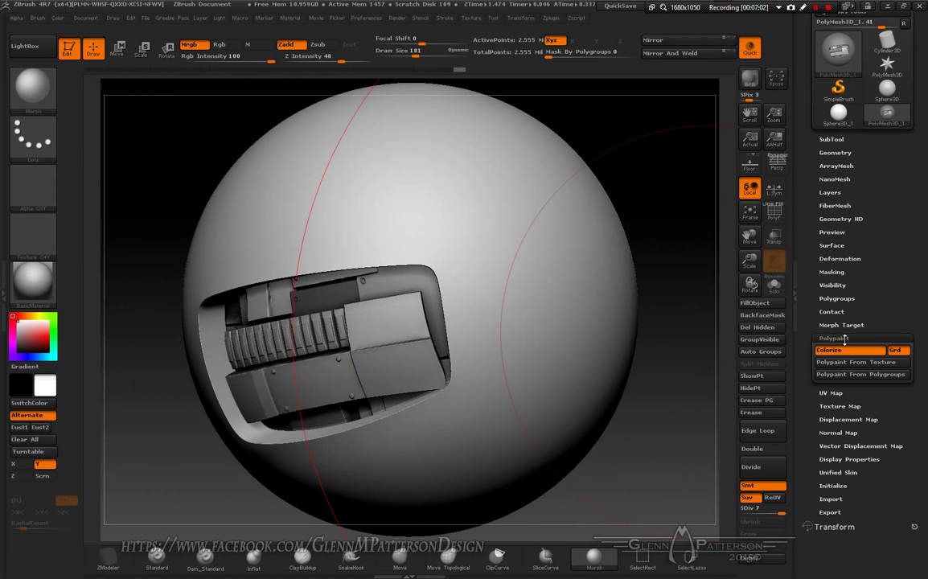
- Import 02_ZBrush Document.tif from the TiledGreebles 02 folder as the sphere's texture map
click(833, 393)
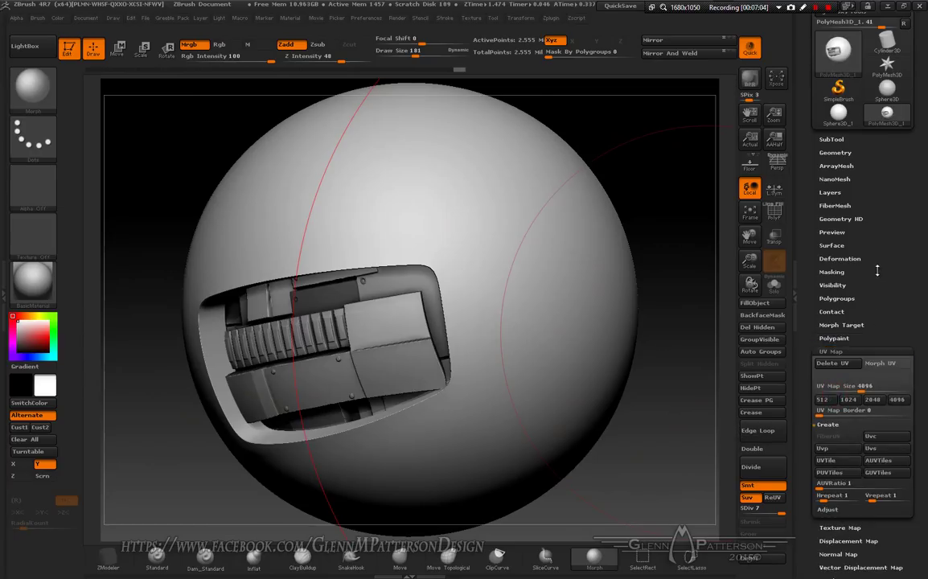
scroll(877, 271, down, 5)
click(840, 281)
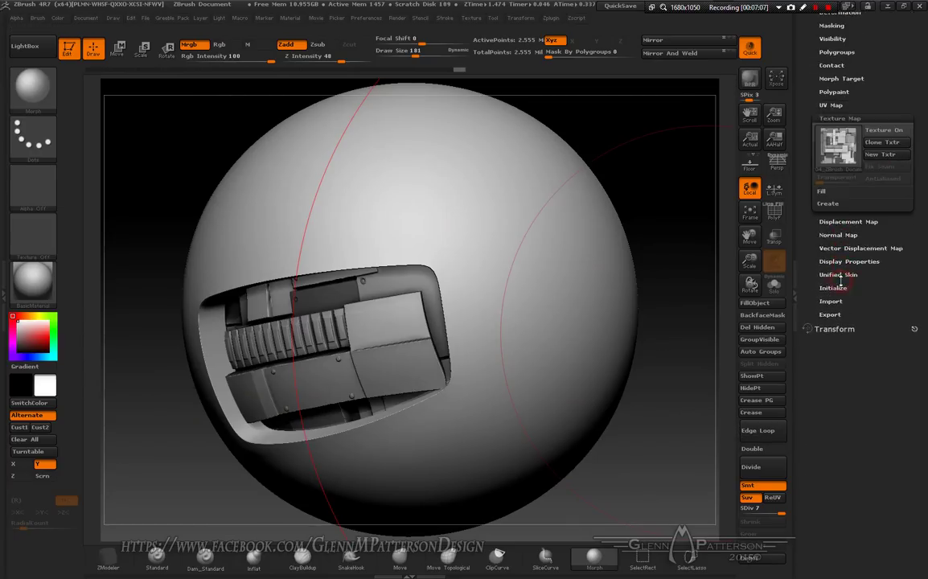
click(836, 152)
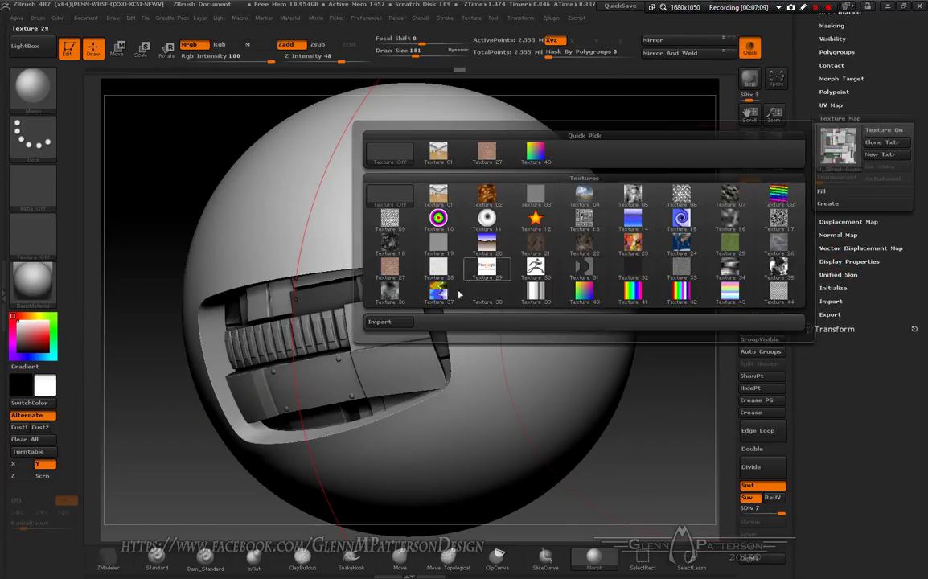
click(389, 322)
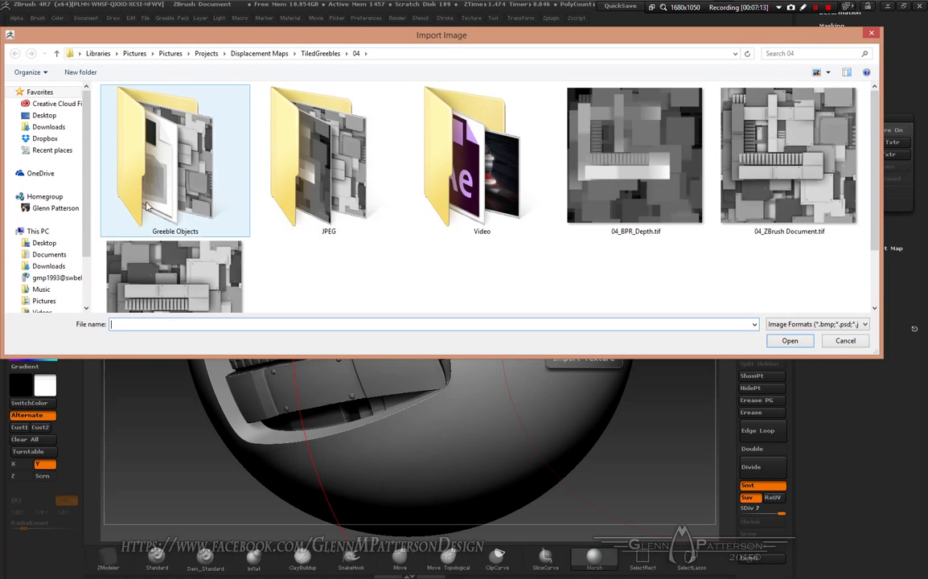
click(346, 53)
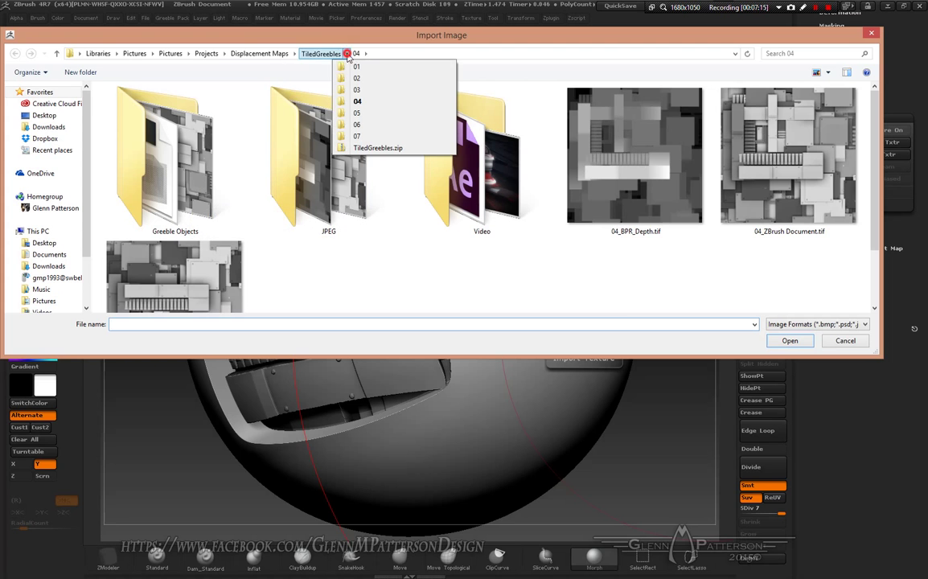
click(358, 89)
double_click(475, 201)
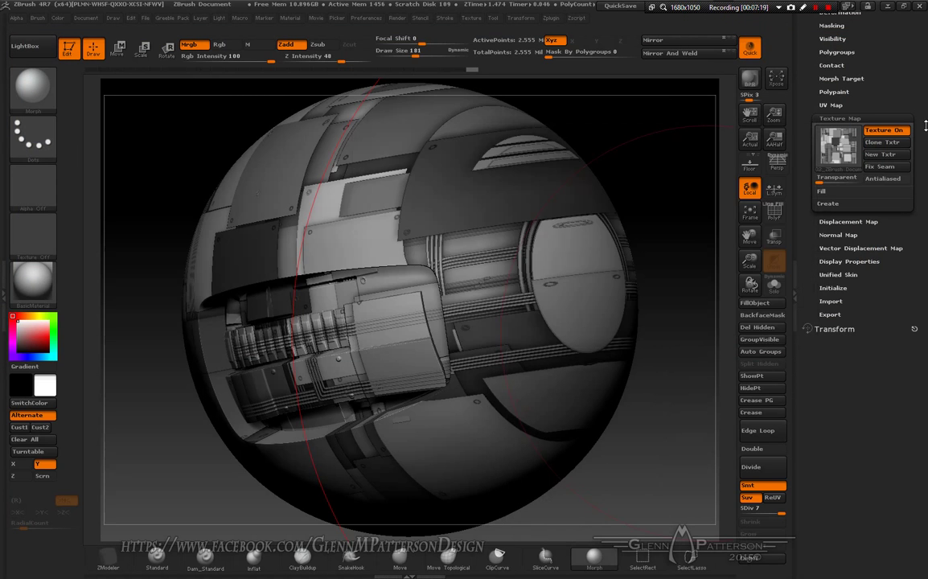
- Import 02_BPR_Depth.tif as the sphere's displacement map and turn on displacement mode to preview the relief
click(846, 222)
click(839, 159)
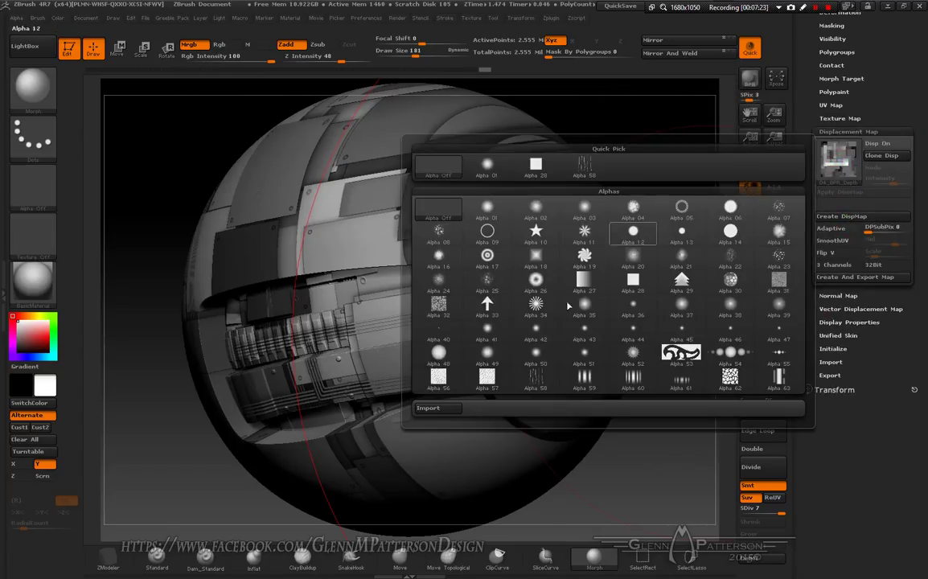
click(441, 408)
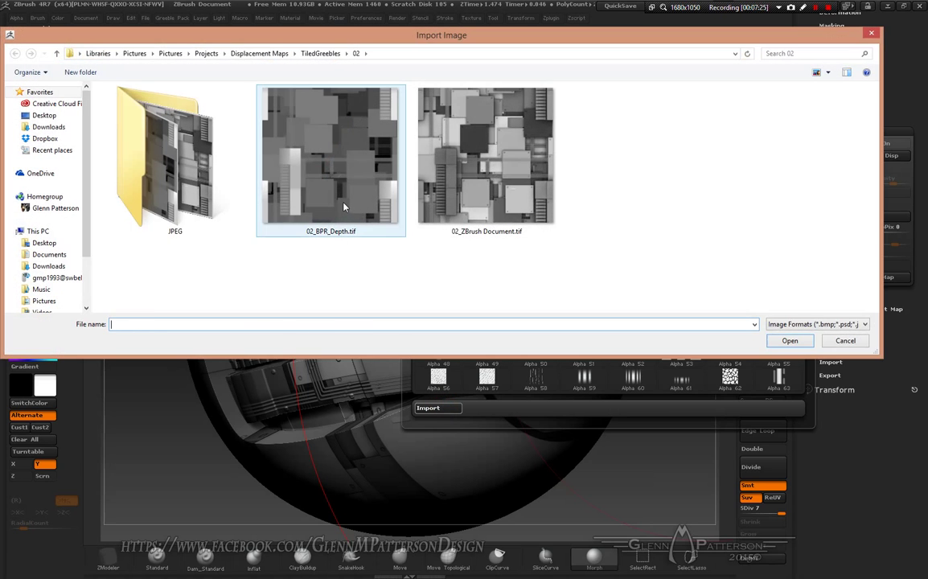
click(341, 205)
double_click(341, 204)
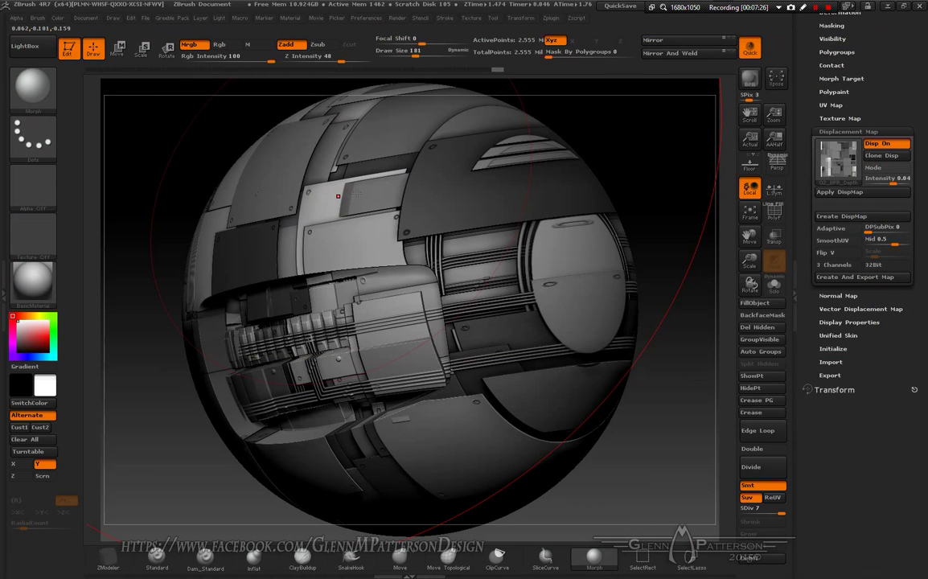
click(880, 169)
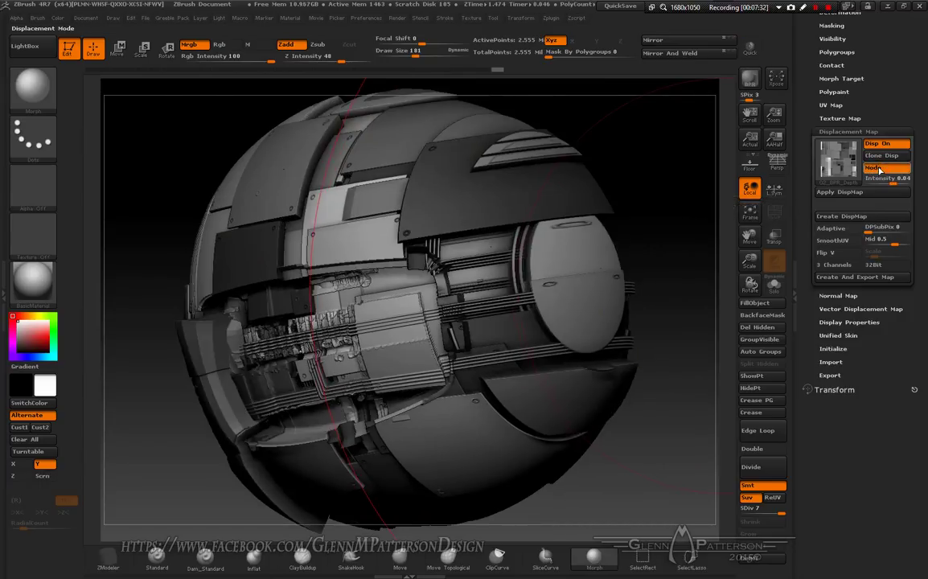
drag(683, 297, 735, 291)
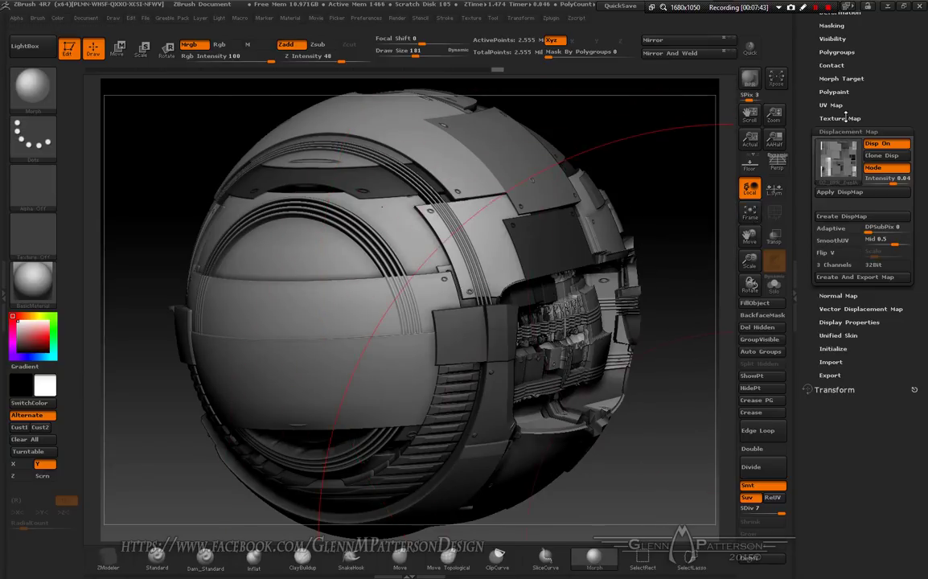
- Store a morph target of the sphere before baking in the new displacement
drag(883, 83, 856, 196)
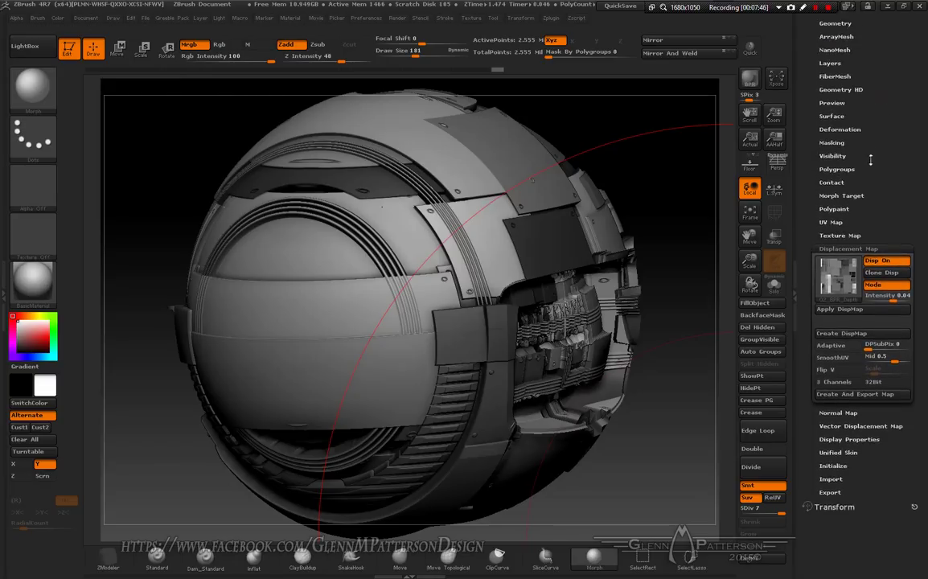
click(851, 196)
click(835, 221)
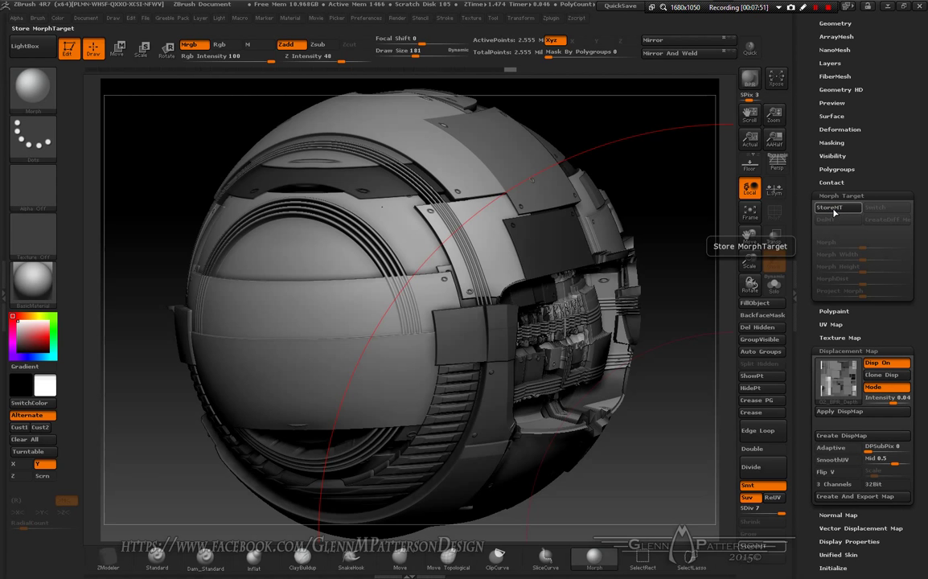
click(835, 213)
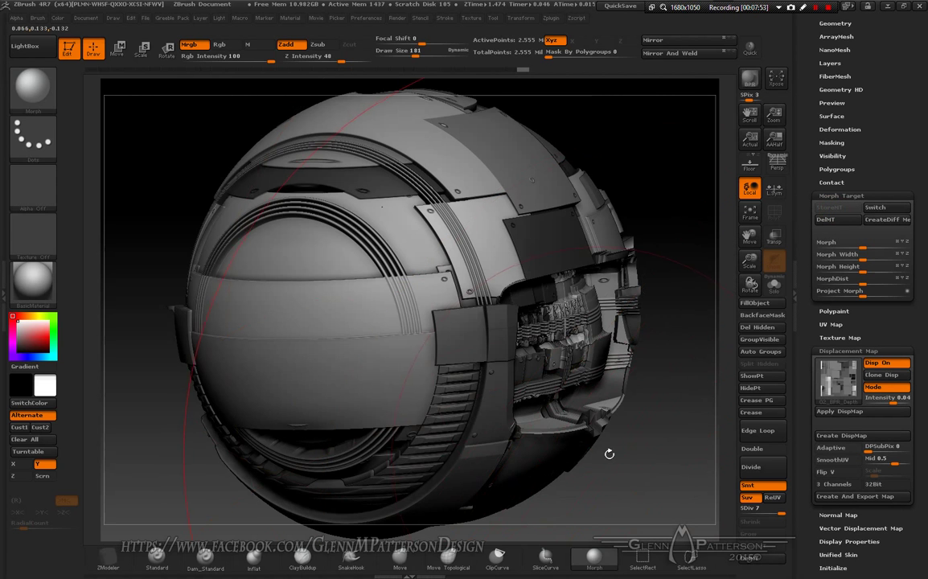
- Apply the displacement map to the sphere's geometry and turn Quick 3D edit mode back on
drag(661, 478, 564, 430)
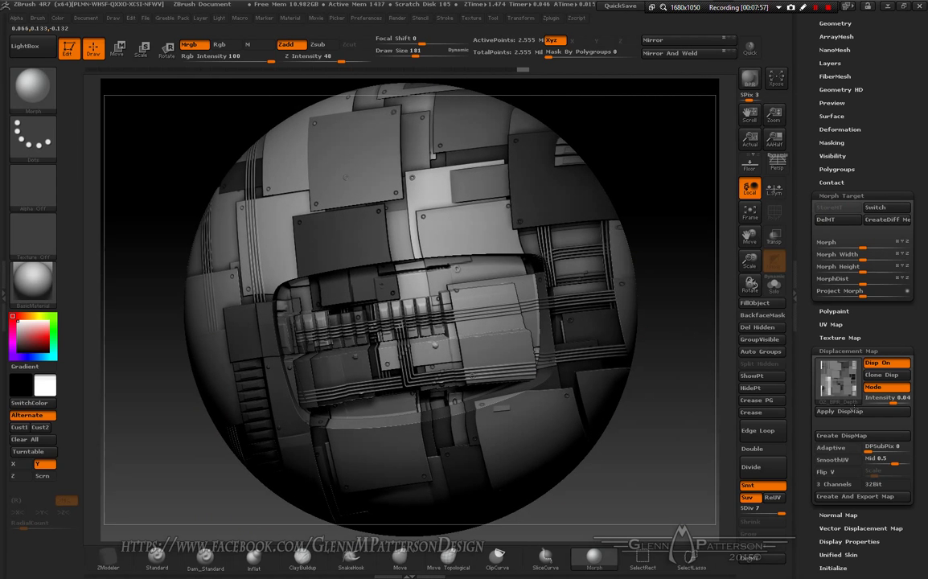
click(852, 411)
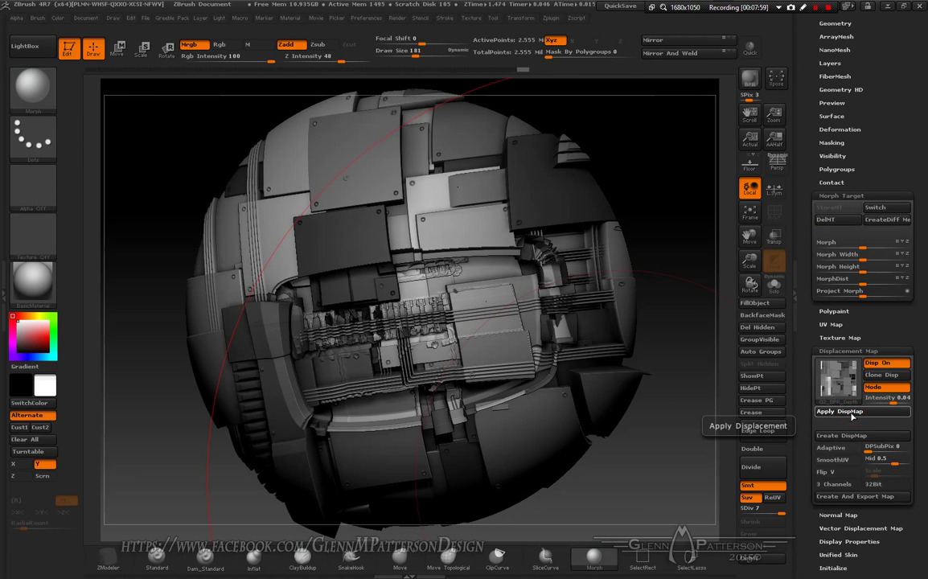
click(851, 415)
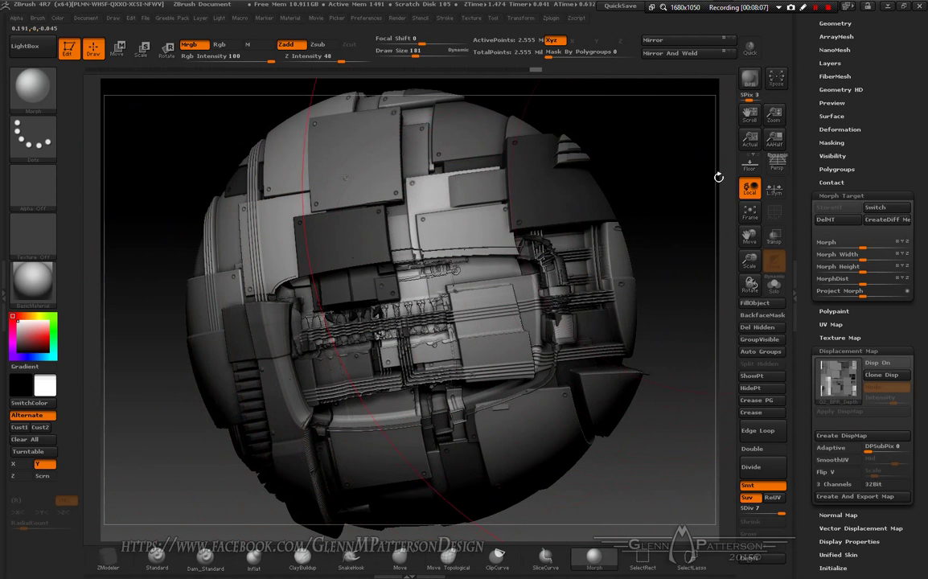
click(747, 52)
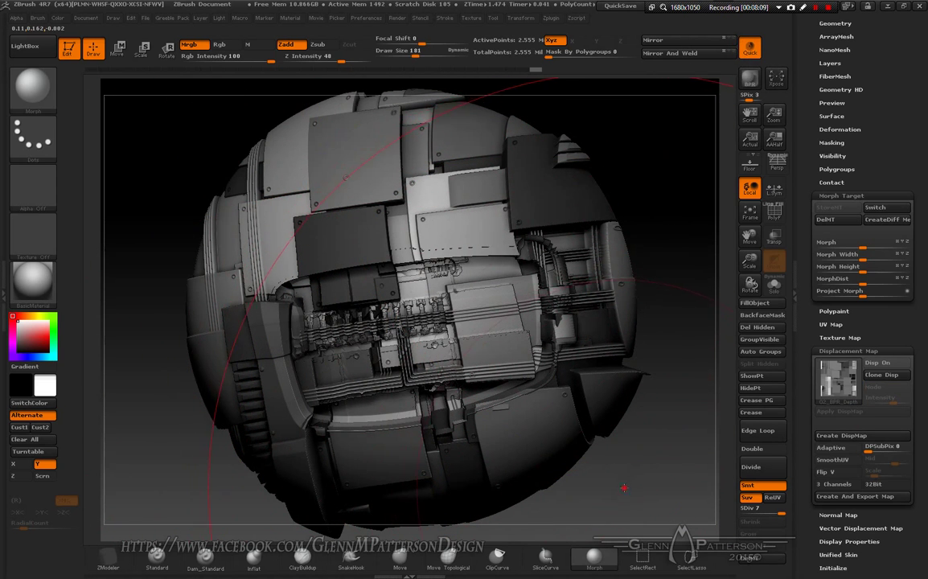
- Isolate the displaced inner panel polygroup of the recessed opening by hiding the rest of the sphere
drag(622, 490, 581, 479)
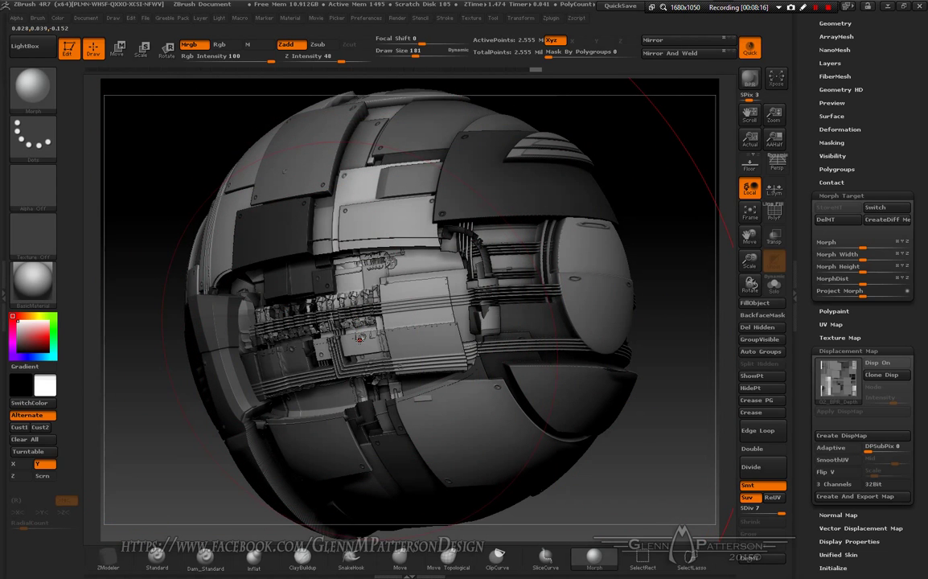
key(ctrl)
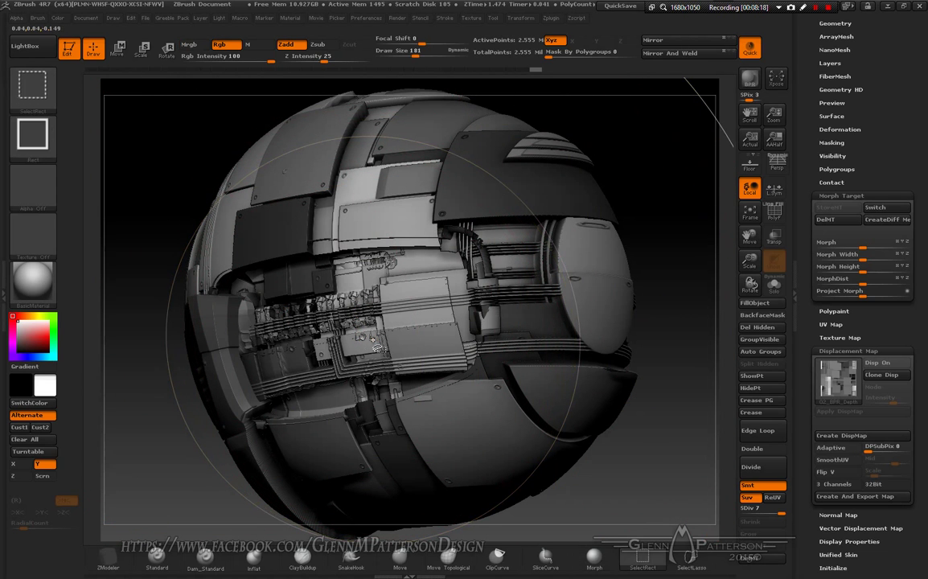
ctrl+shift+click(377, 326)
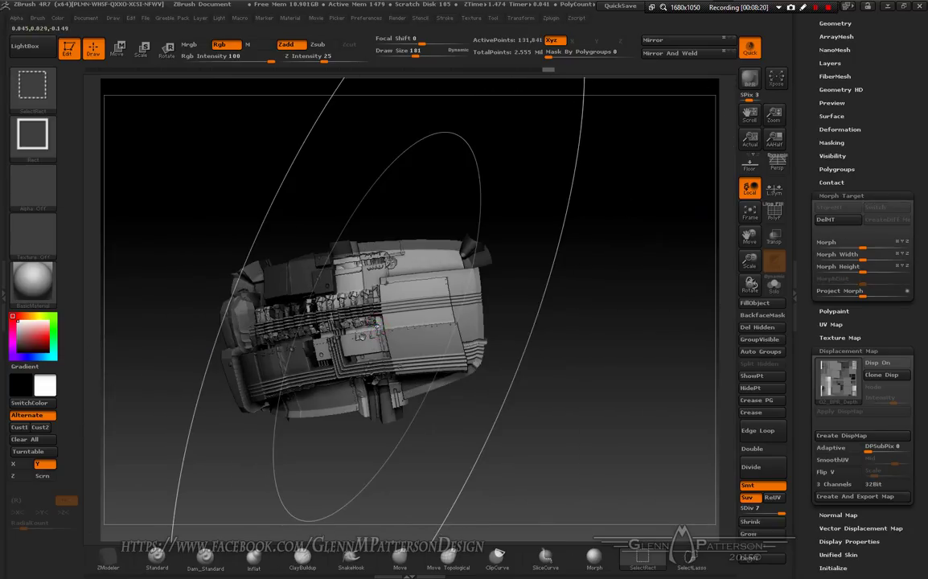
- Mask the isolated inner panel, unhide the rest of the sphere, and invert the mask so only the panel stays editable
key(ctrl)
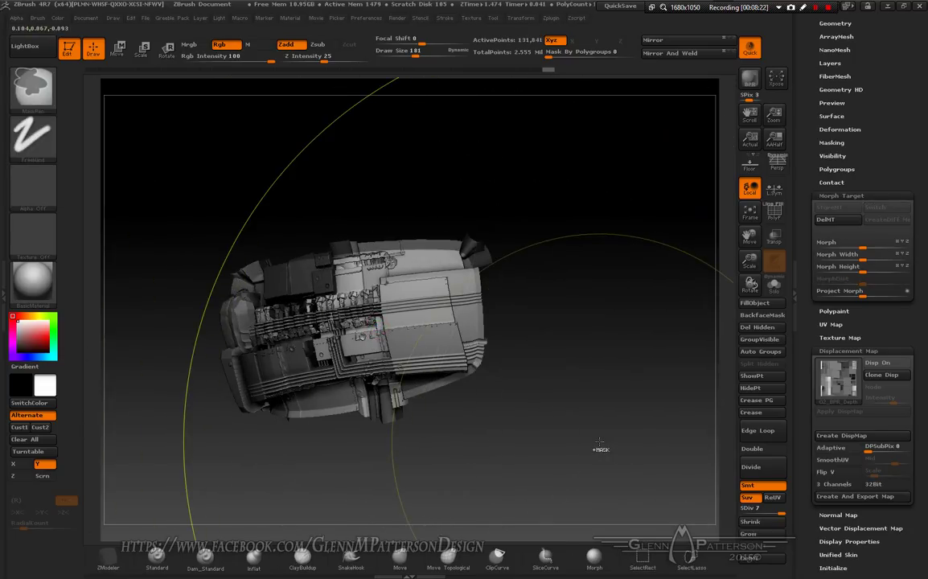
ctrl+click(600, 442)
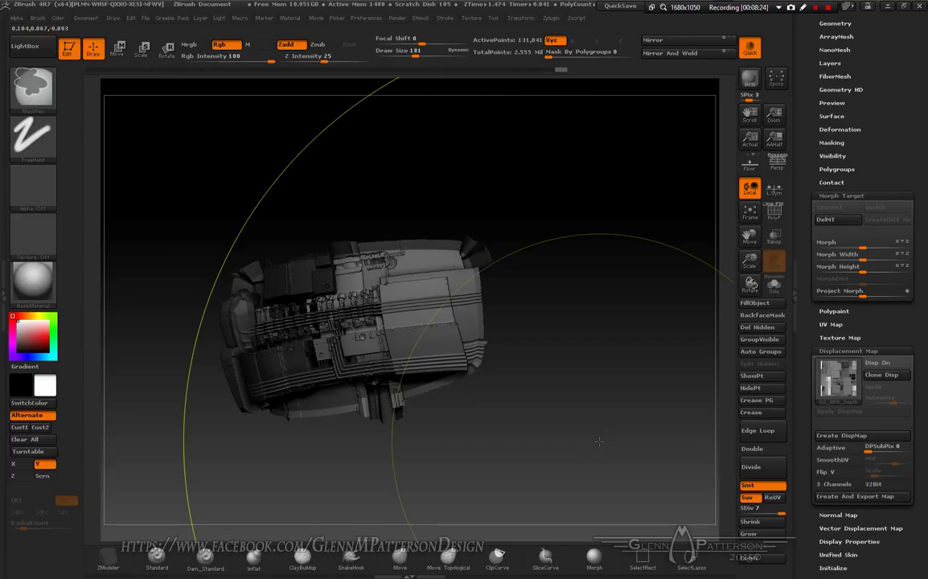
ctrl+shift+click(599, 441)
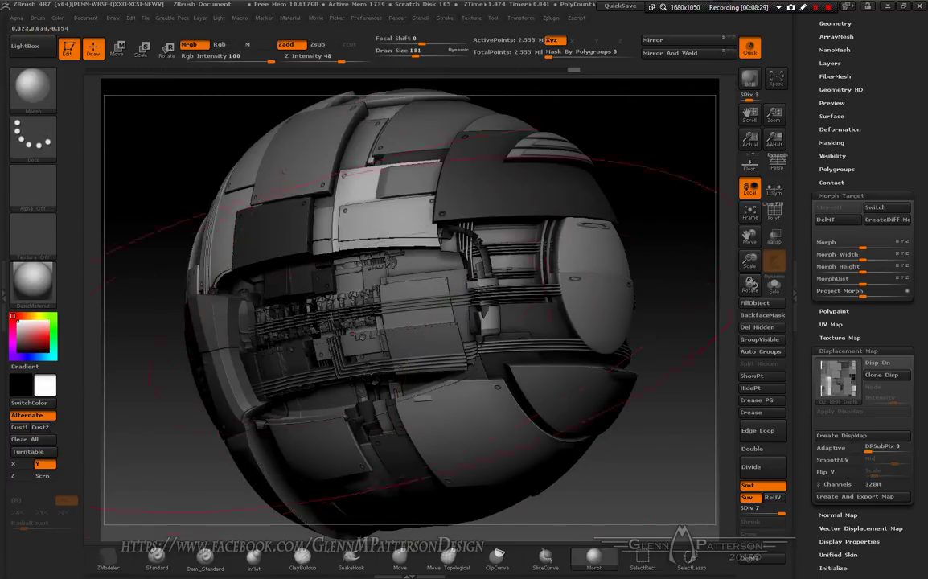
key(ctrl)
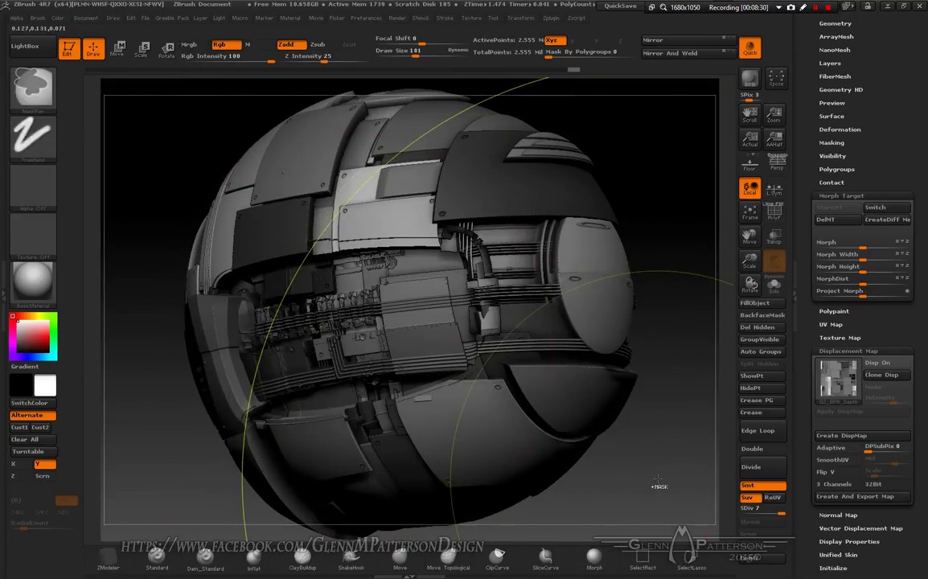
ctrl+click(658, 481)
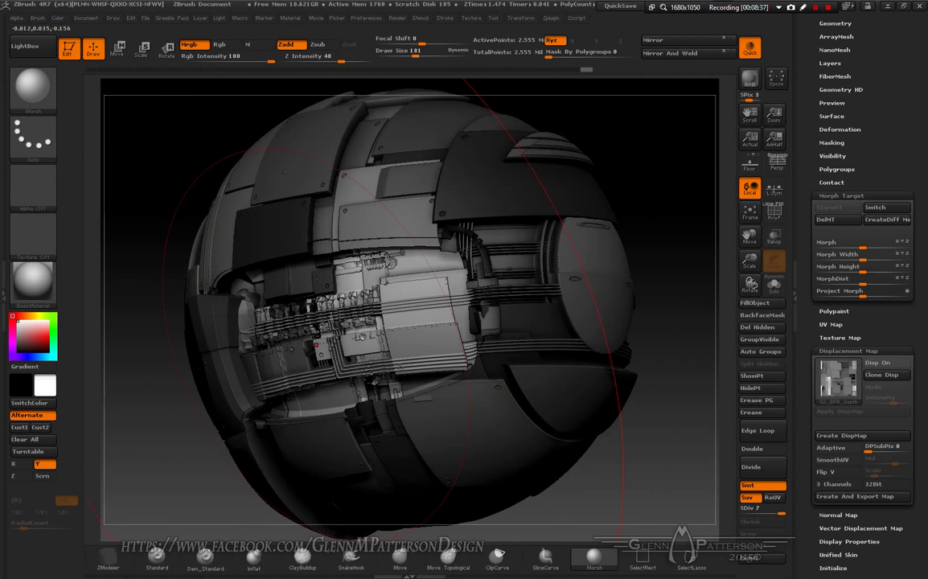
- Turn off Mrgb and brush the inner panel back to the stored morph target with the Morph brush
click(193, 44)
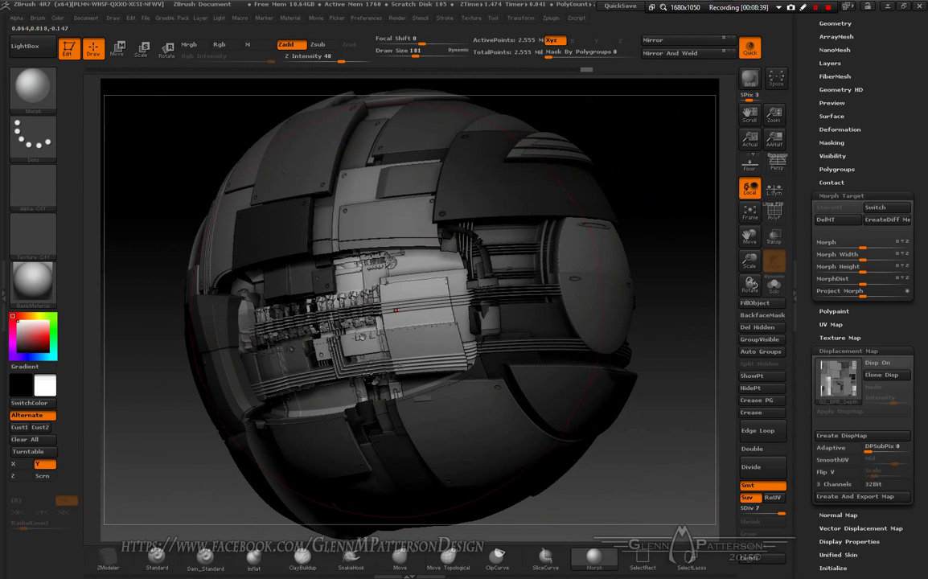
drag(288, 349, 280, 350)
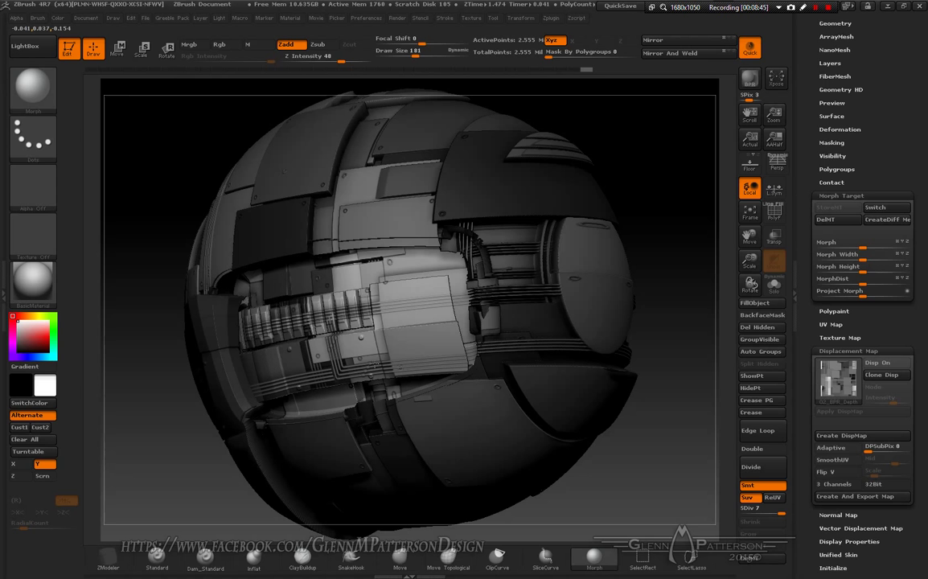
mouse_move(649, 496)
mouse_down()
mouse_move(627, 490)
mouse_move(661, 496)
mouse_move(620, 475)
mouse_up()
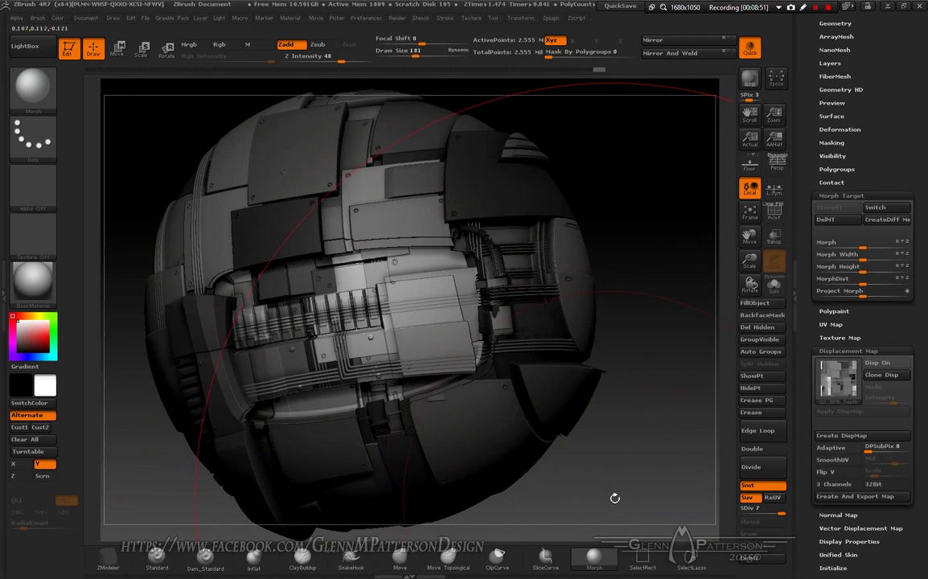
drag(638, 468, 597, 457)
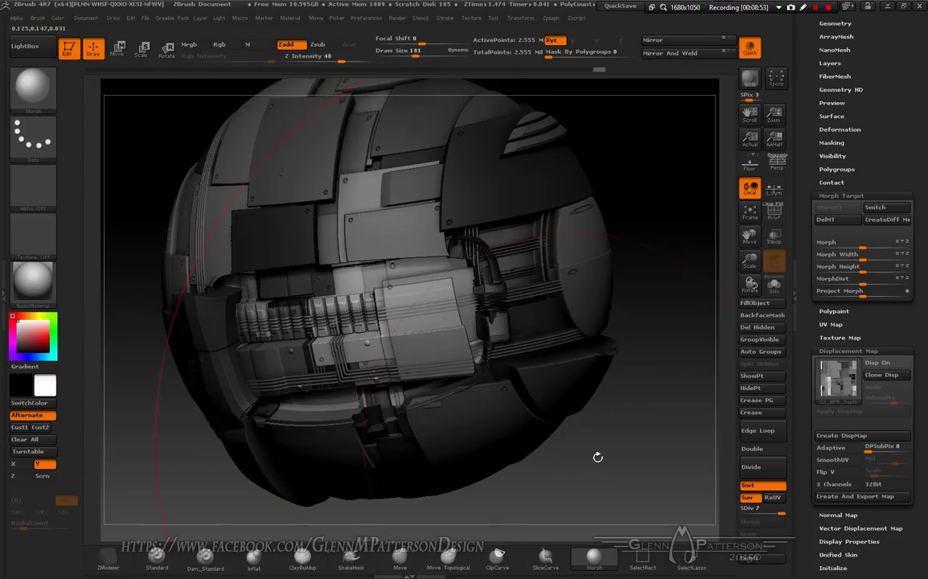
- Invert the mask to protect the inner panel, enable Mrgb and fill the polypaint from the texture
ctrl+click(656, 472)
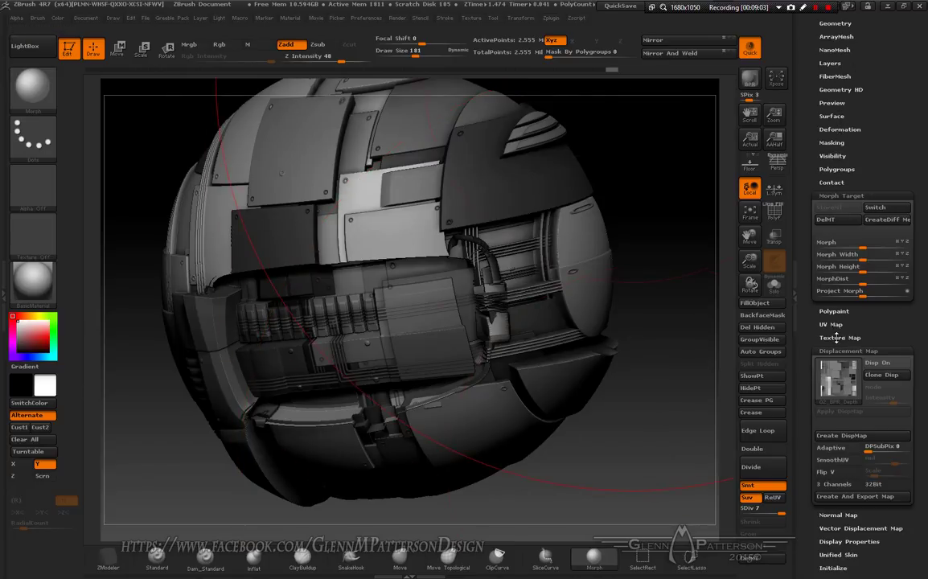
click(834, 312)
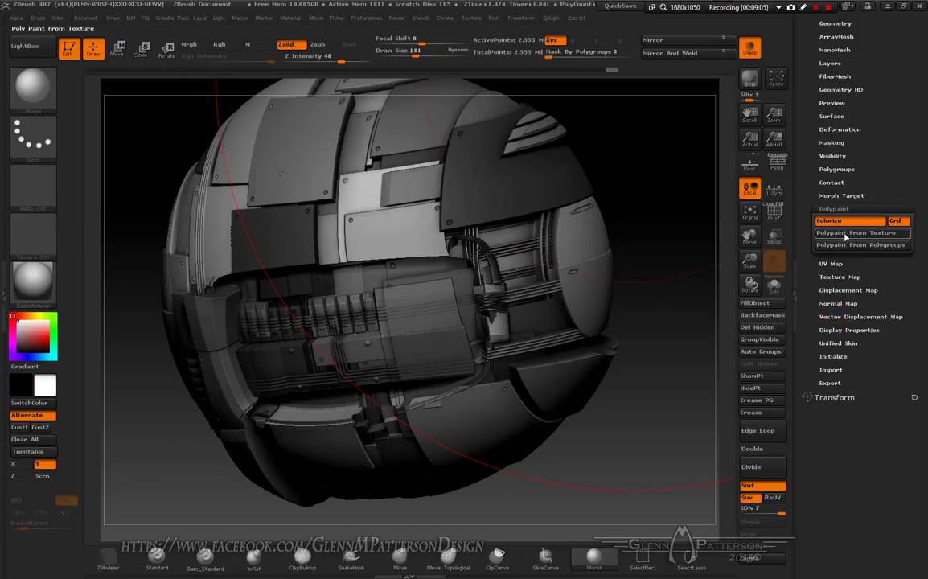
click(849, 235)
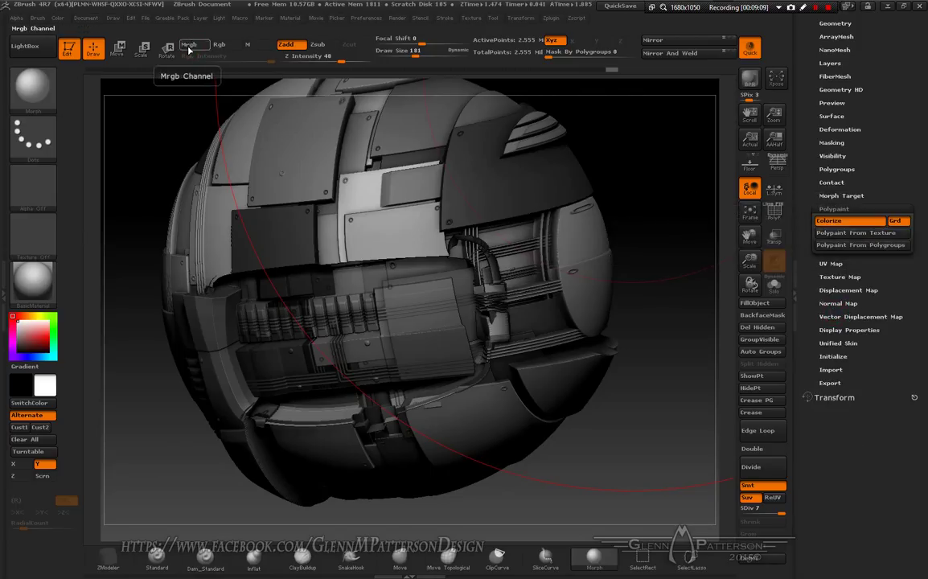
click(189, 45)
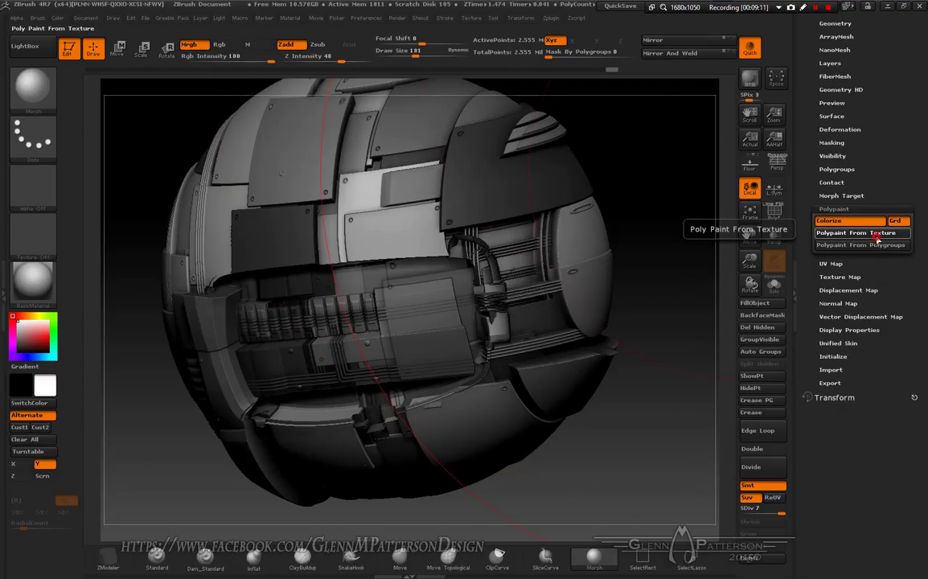
click(879, 233)
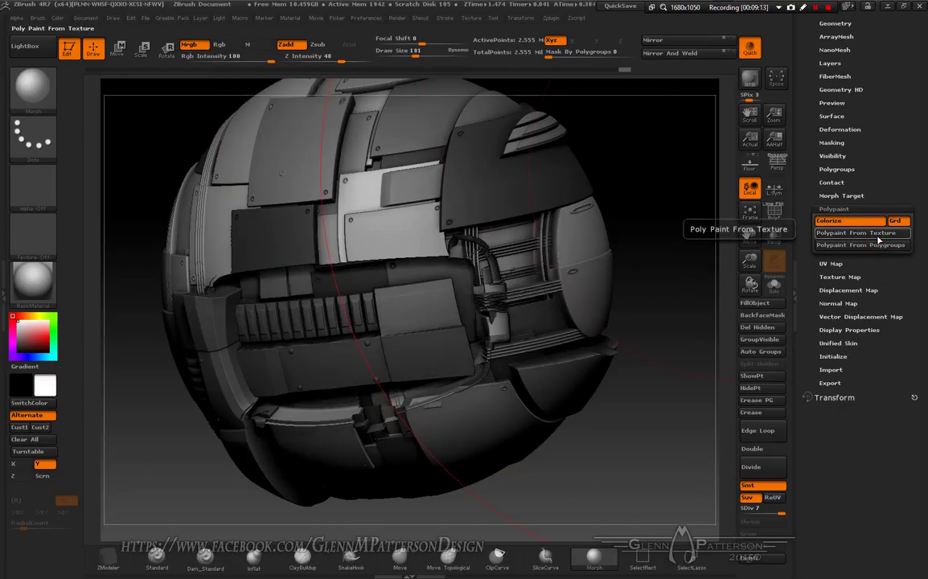
- Set the Morph brush to Draw Size 10, Focal Shift 86 and Z Intensity 7, with Mrgb off, for work beside the opening
mouse_move(601, 452)
mouse_down()
mouse_move(572, 464)
mouse_move(620, 465)
mouse_move(657, 442)
mouse_move(617, 462)
mouse_move(609, 435)
mouse_move(617, 359)
mouse_move(603, 442)
mouse_up()
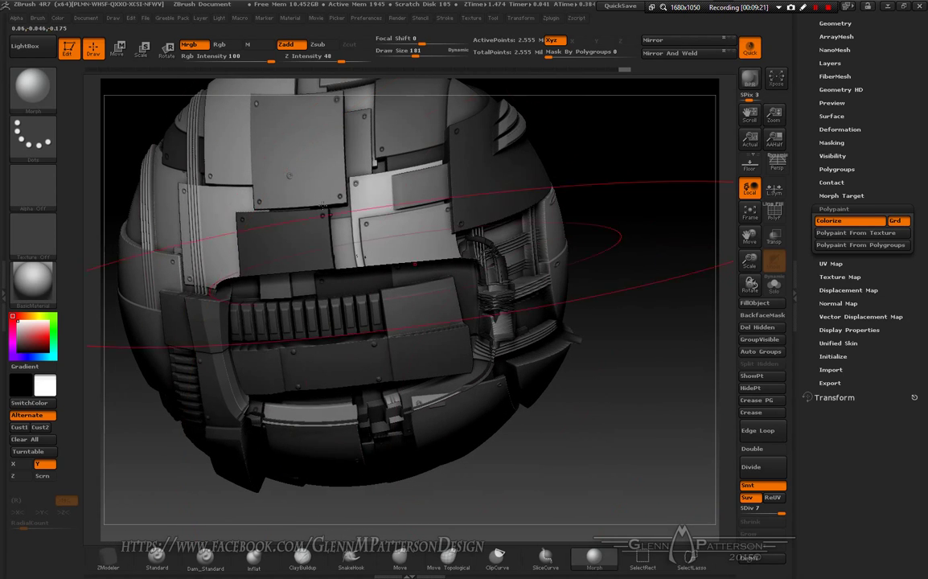
drag(377, 240, 566, 449)
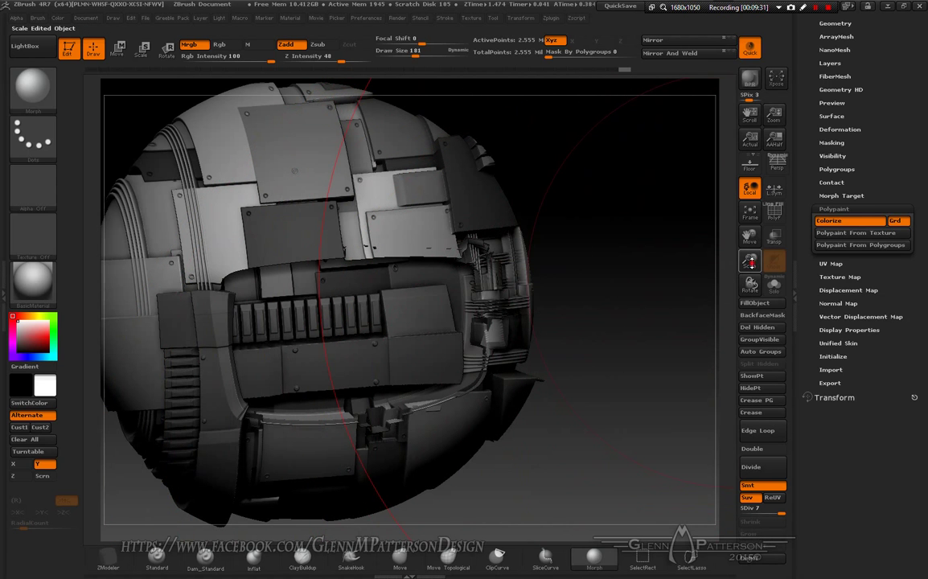
drag(749, 262, 753, 311)
drag(749, 237, 583, 288)
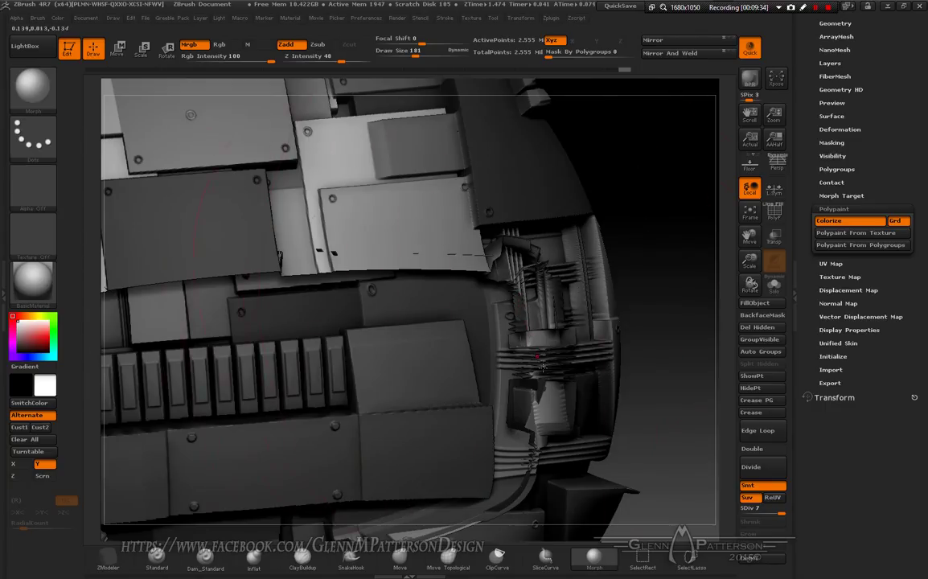
key(space)
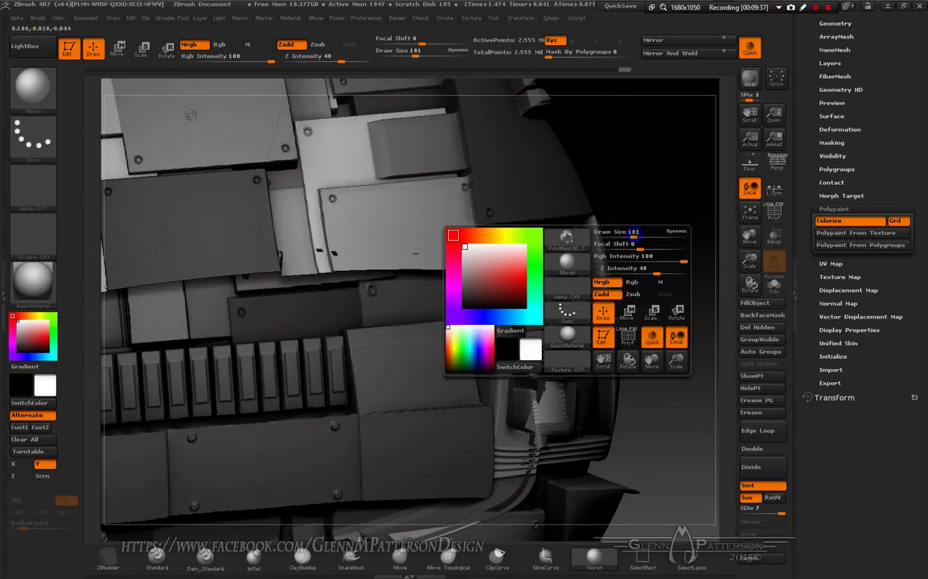
mouse_move(632, 234)
mouse_down()
mouse_move(609, 240)
mouse_move(686, 243)
mouse_up()
key(space)
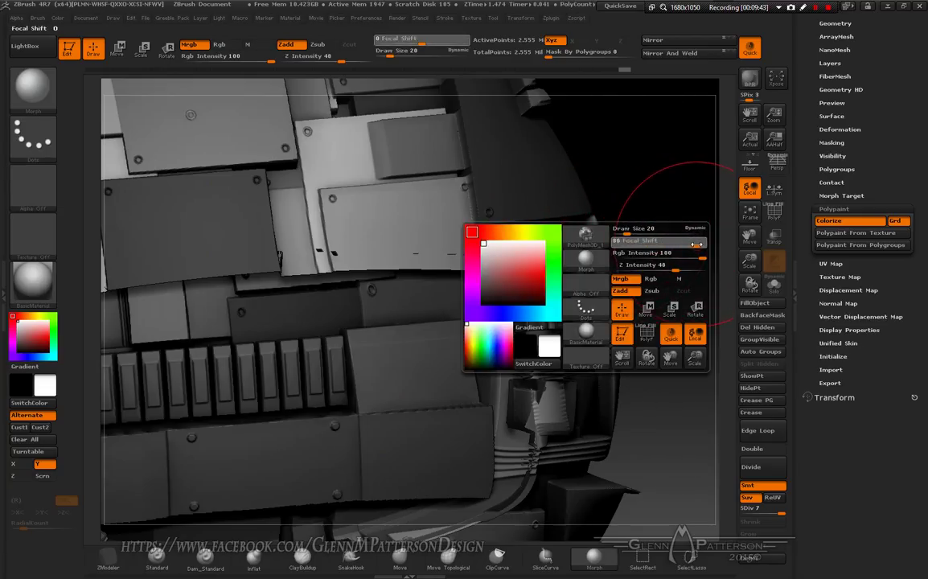
key(space)
drag(652, 228, 651, 228)
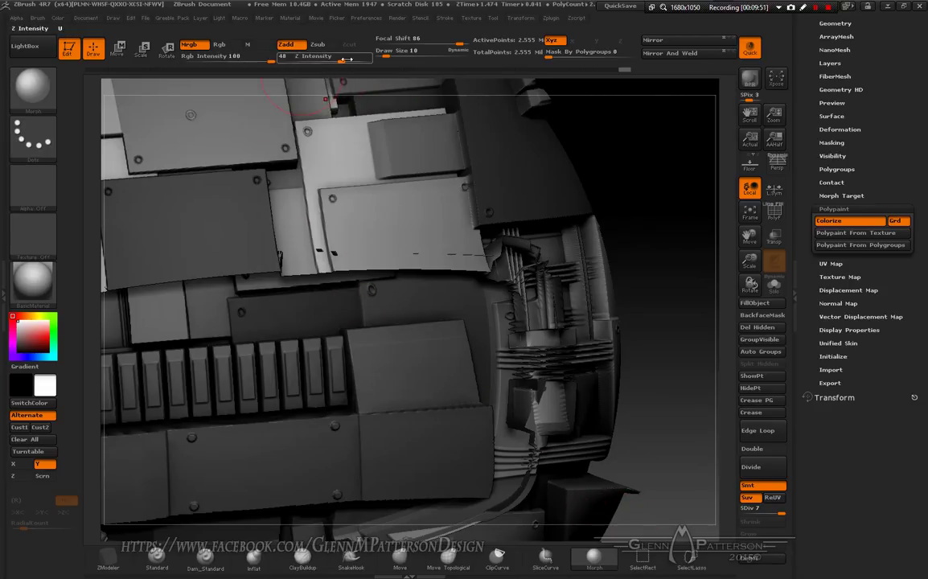
text(14)
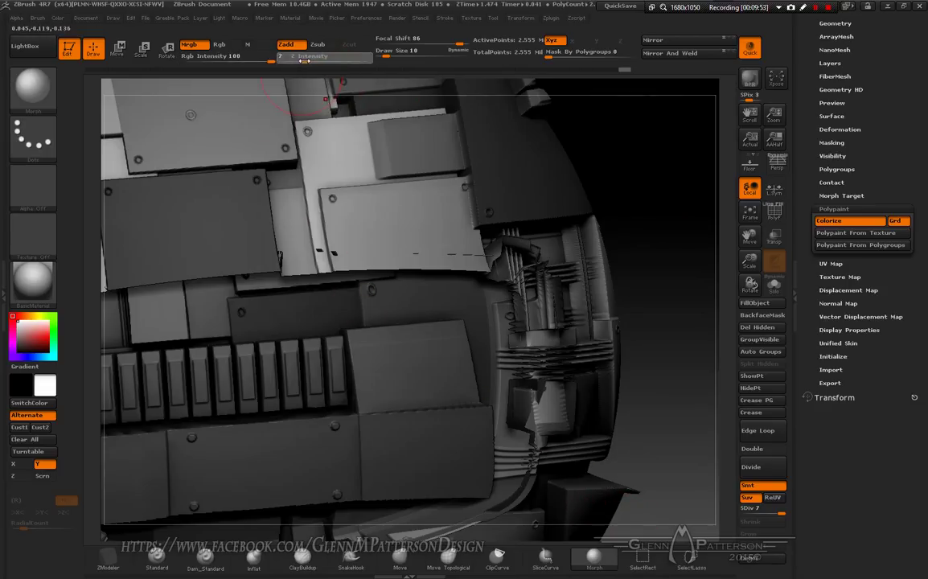
key(Return)
click(194, 46)
drag(656, 265, 180, 112)
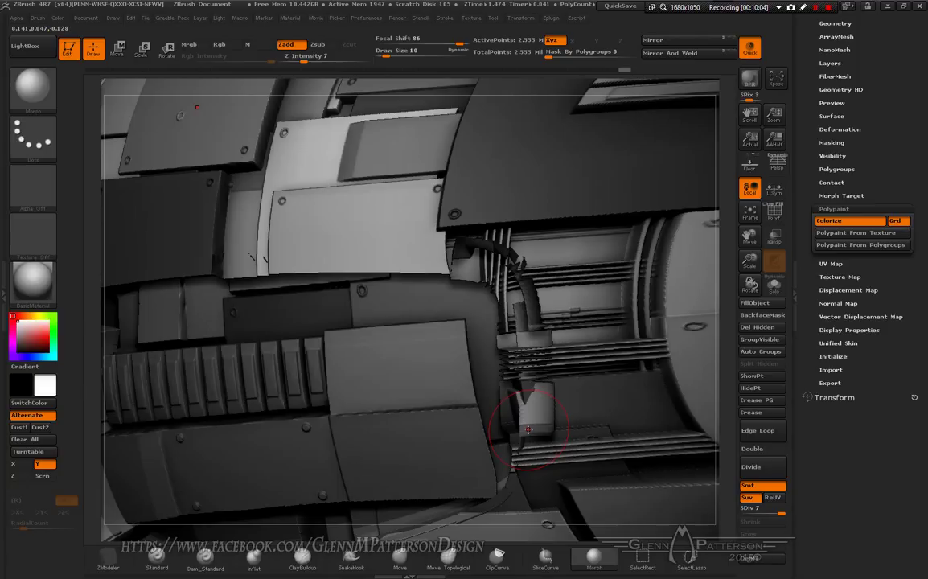
- Try to brush the distorted pipe beside the opening's edge back to the stored morph target
mouse_move(527, 416)
mouse_down()
mouse_move(534, 377)
mouse_move(501, 294)
mouse_move(464, 270)
mouse_move(484, 253)
mouse_move(523, 264)
mouse_move(538, 361)
mouse_up()
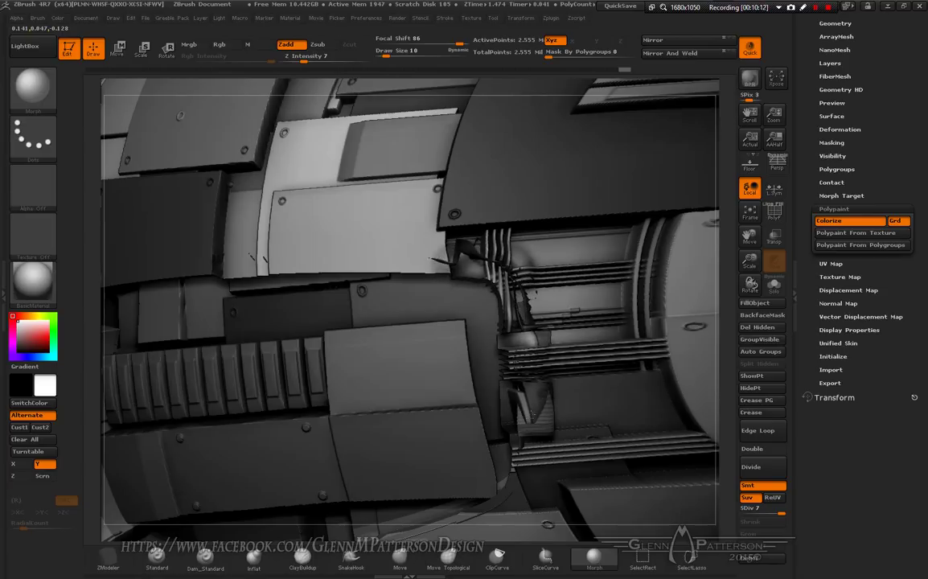
drag(535, 409, 522, 457)
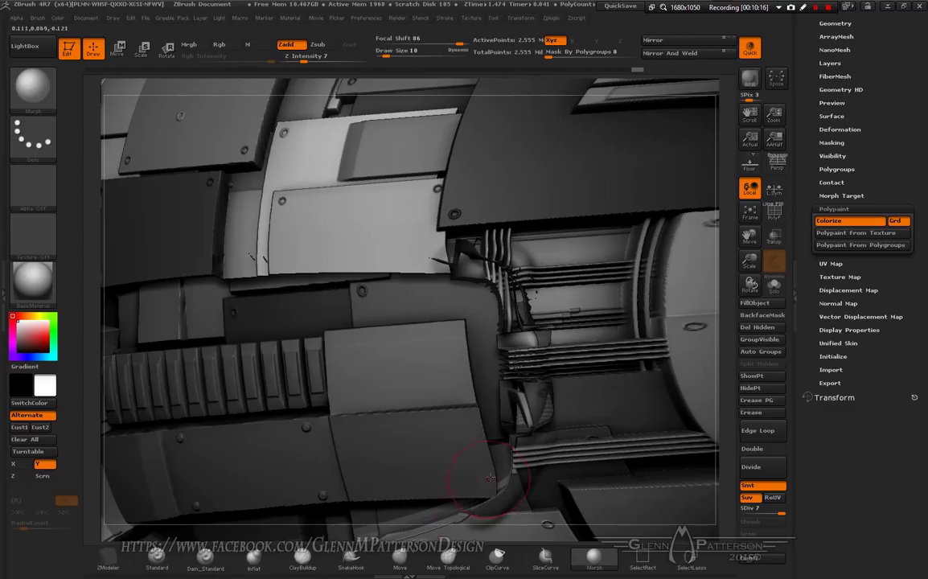
key(ctrl+z)
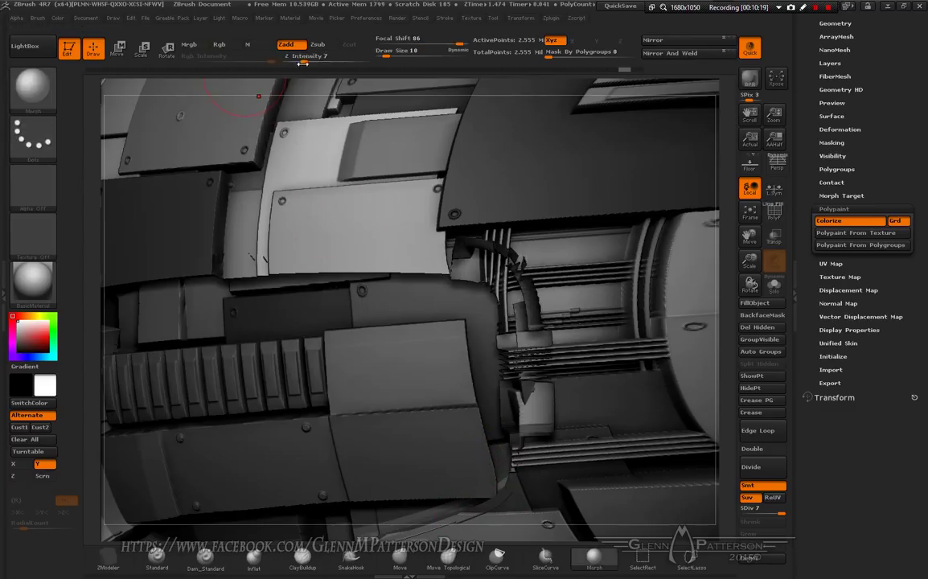
- Set Z Intensity to 2 and Draw Size to 30, and morph away the distorted pipe along the opening's edge
click(302, 61)
text(5)
drag(294, 60, 294, 61)
key(space)
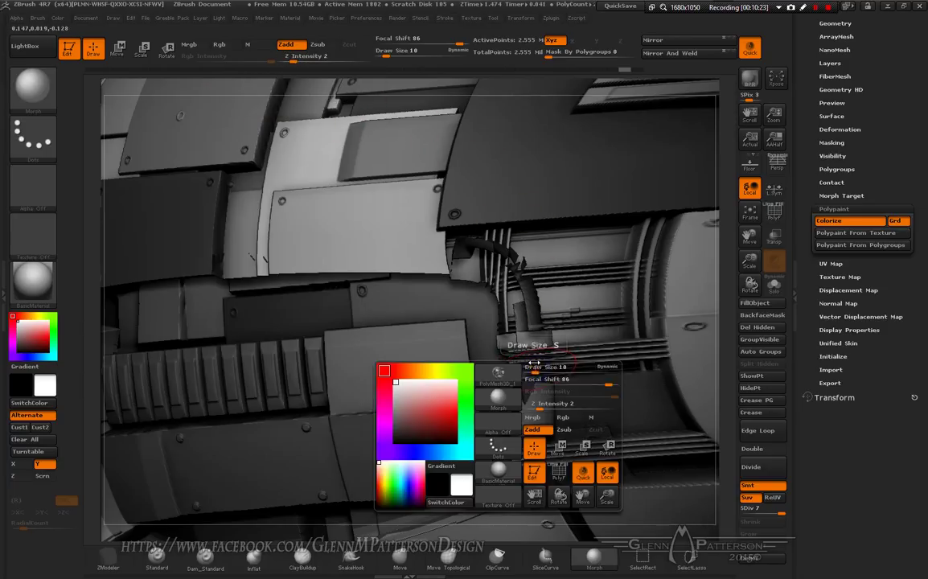
mouse_move(531, 368)
mouse_down()
mouse_move(519, 288)
mouse_move(483, 251)
mouse_move(505, 272)
mouse_move(467, 253)
mouse_move(461, 260)
mouse_move(513, 299)
mouse_move(518, 320)
mouse_move(515, 459)
mouse_up()
drag(479, 366, 520, 394)
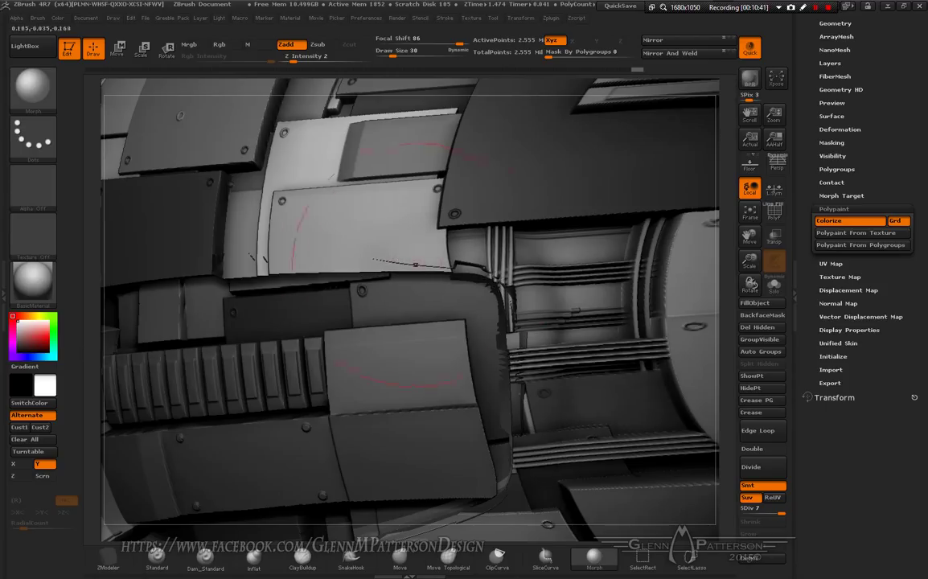
- Clear the mask from the whole sphere
click(750, 213)
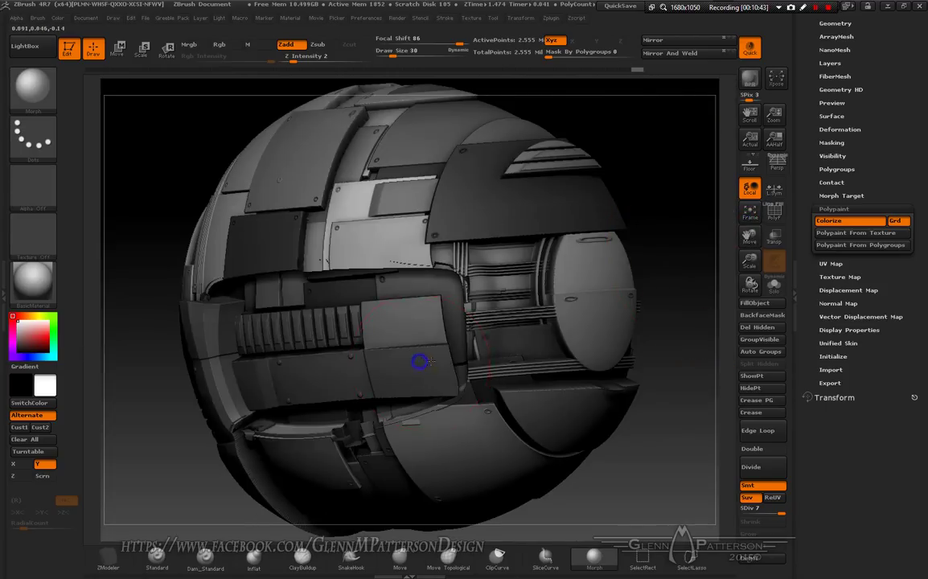
mouse_move(418, 362)
right_down()
mouse_move(467, 369)
mouse_move(427, 373)
right_up()
drag(427, 373, 468, 375)
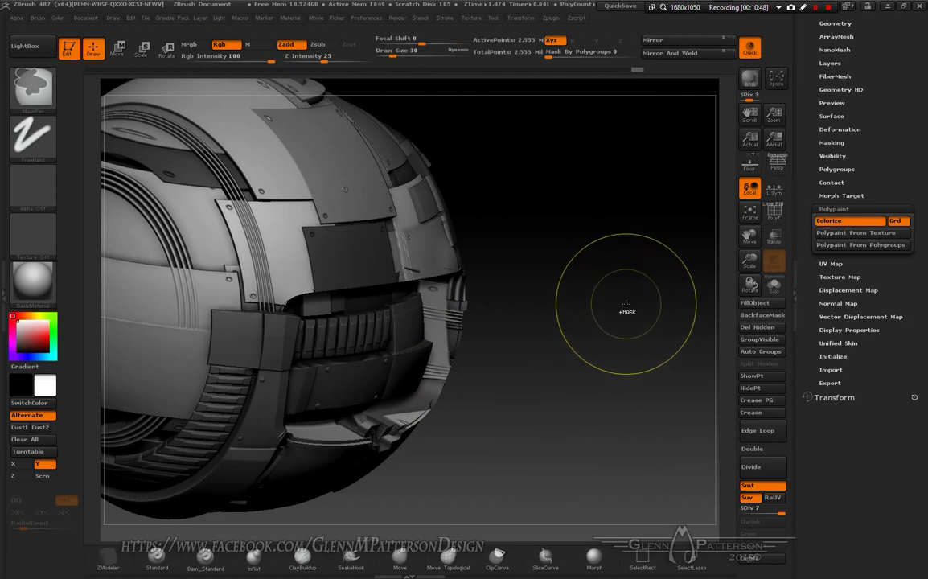
mouse_move(628, 305)
ctrl+mouse_down()
mouse_move(571, 377)
mouse_move(579, 397)
mouse_move(561, 410)
mouse_move(497, 368)
ctrl+mouse_up()
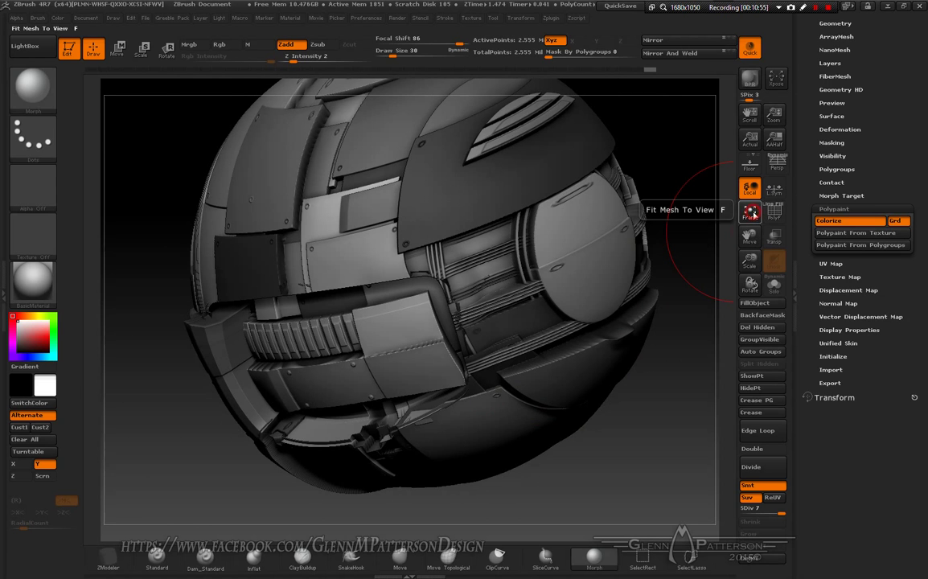
- Inspect the blended panels and opening from several sides of the sphere, and open the texture map settings
click(749, 213)
mouse_move(605, 540)
mouse_down()
mouse_move(643, 457)
mouse_move(616, 478)
mouse_move(635, 463)
mouse_up()
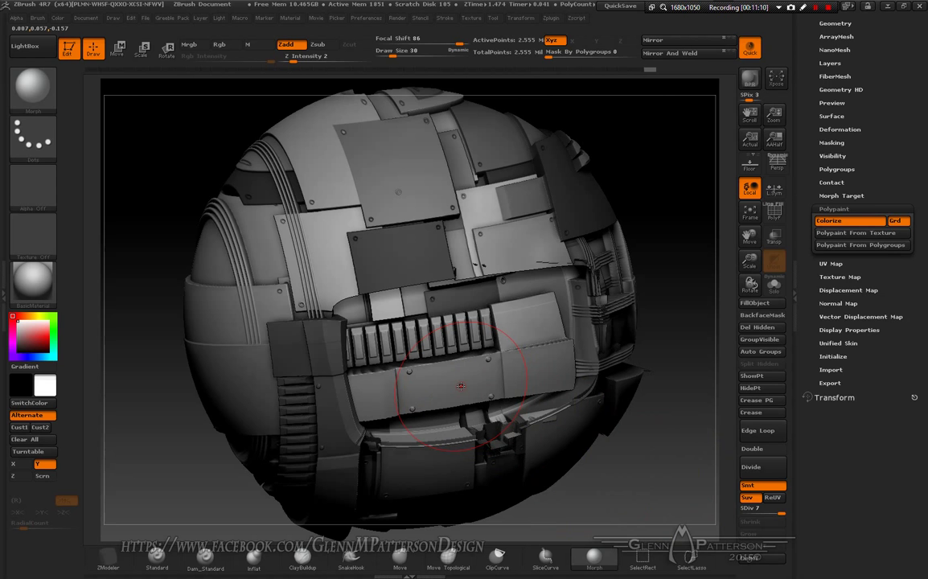
mouse_move(645, 468)
mouse_down()
mouse_move(603, 455)
mouse_move(654, 462)
mouse_up()
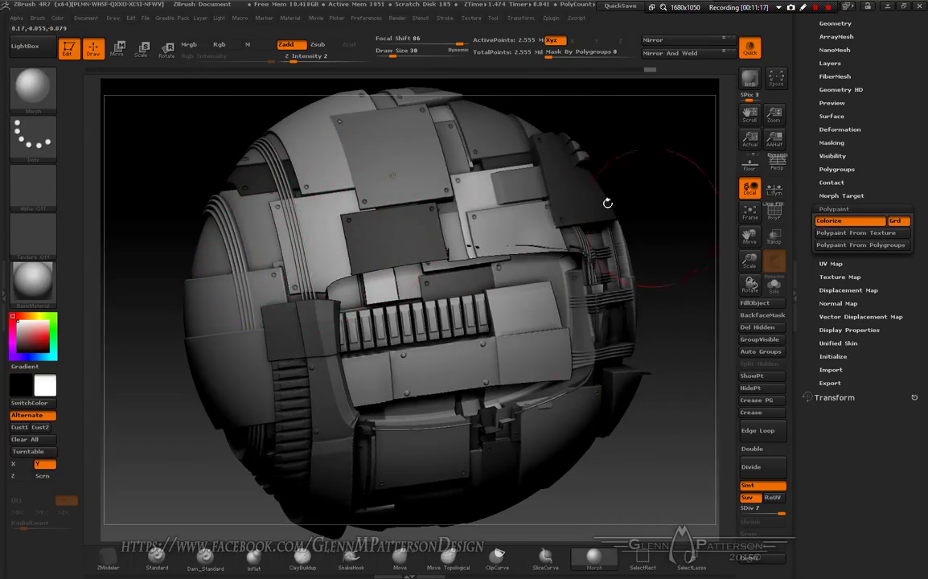
click(839, 276)
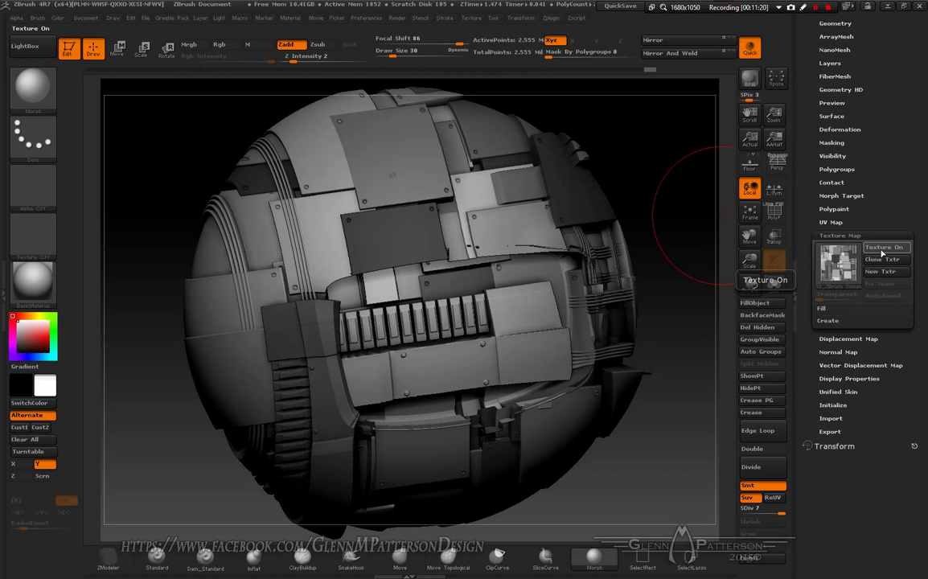
mouse_move(666, 489)
mouse_down()
mouse_move(605, 471)
mouse_move(663, 463)
mouse_move(641, 507)
mouse_move(677, 486)
mouse_up()
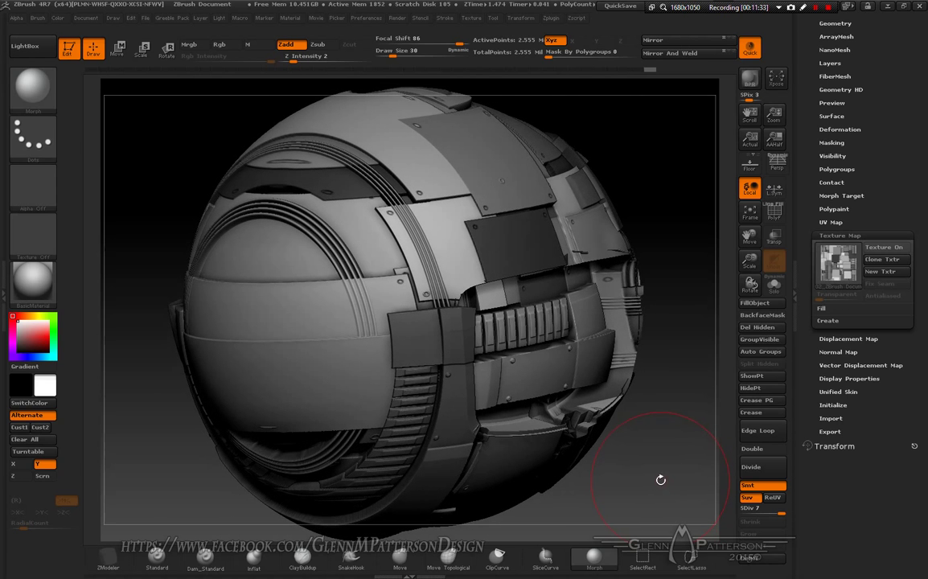
drag(749, 258, 744, 251)
mouse_move(622, 356)
mouse_down()
mouse_move(608, 370)
mouse_move(632, 365)
mouse_up()
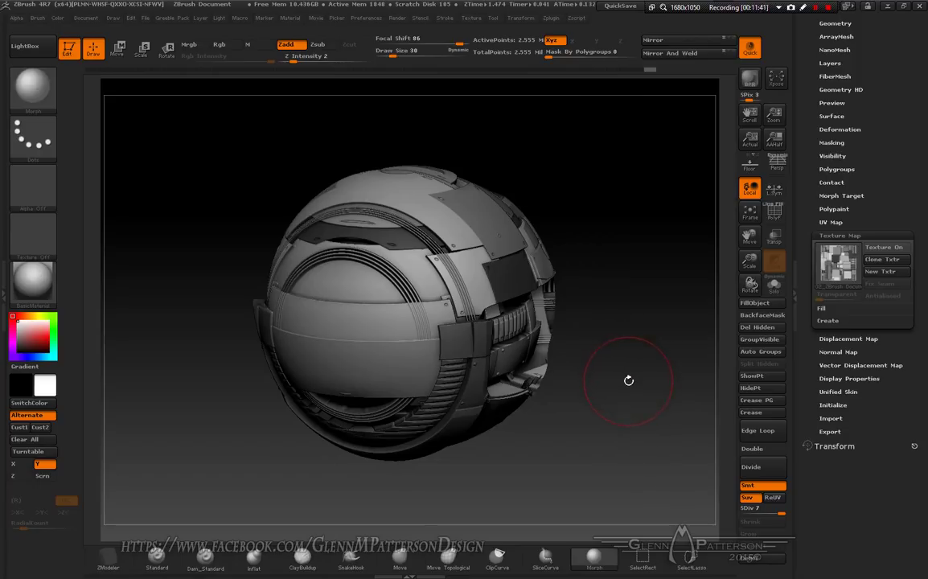